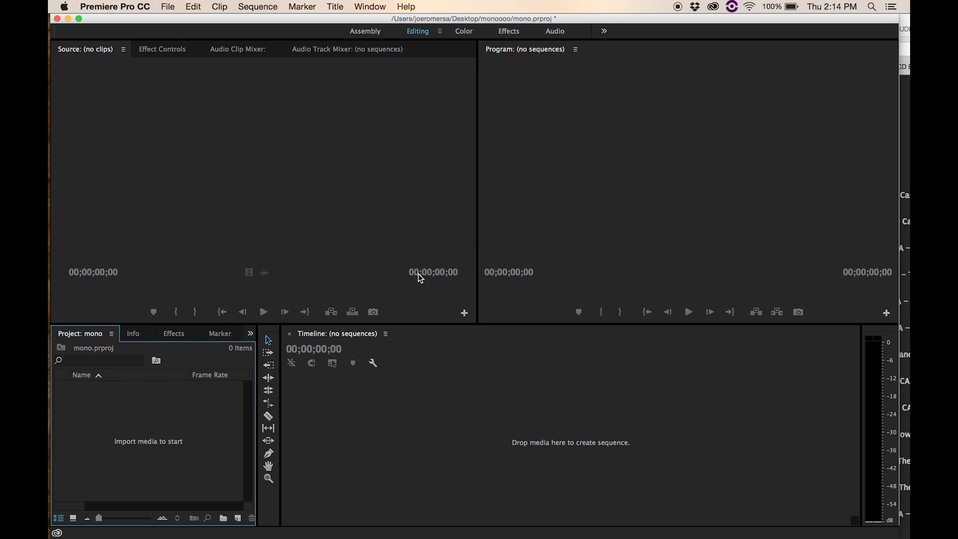
left_click(383, 191)
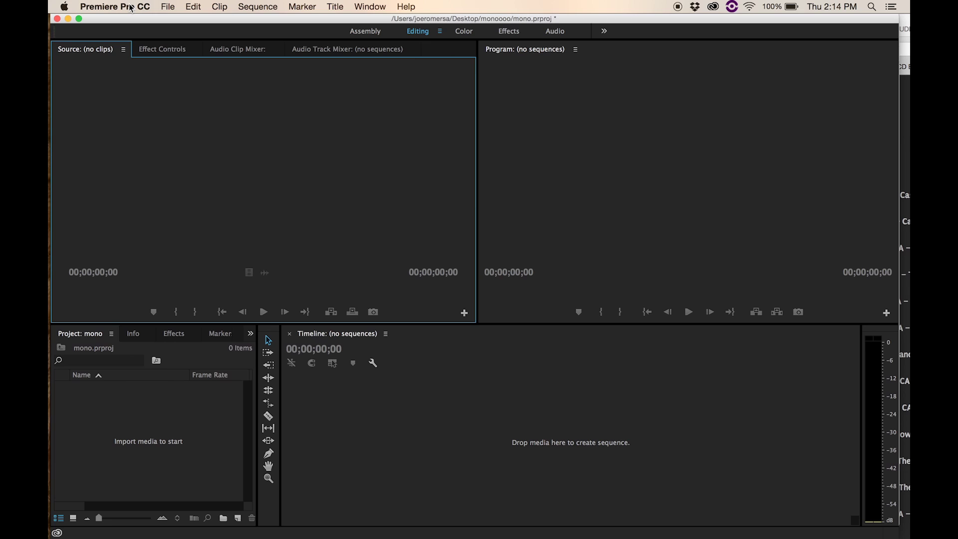
left_click(205, 445)
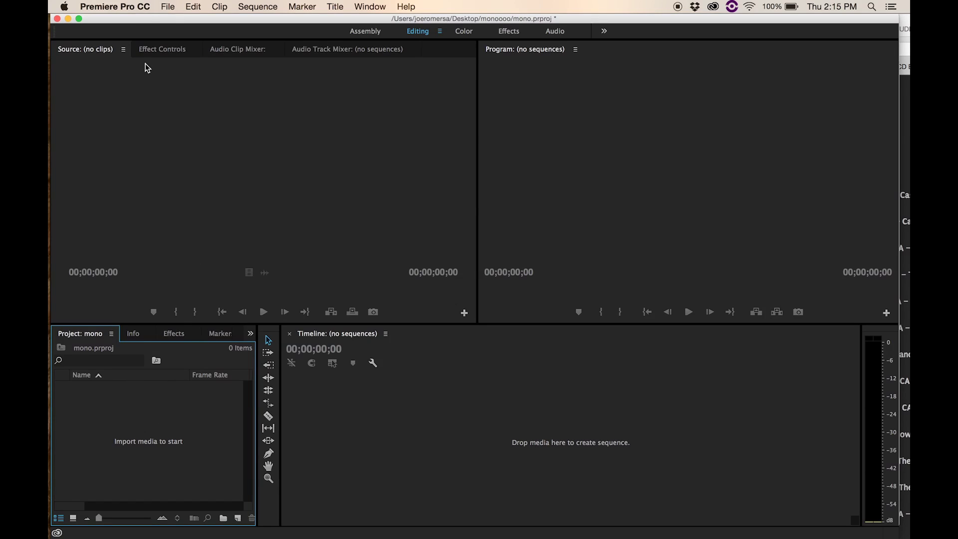
Review the default audio track settings for mono and stereo media in the Audio preferences
left_click(124, 8)
mouse_move(120, 40)
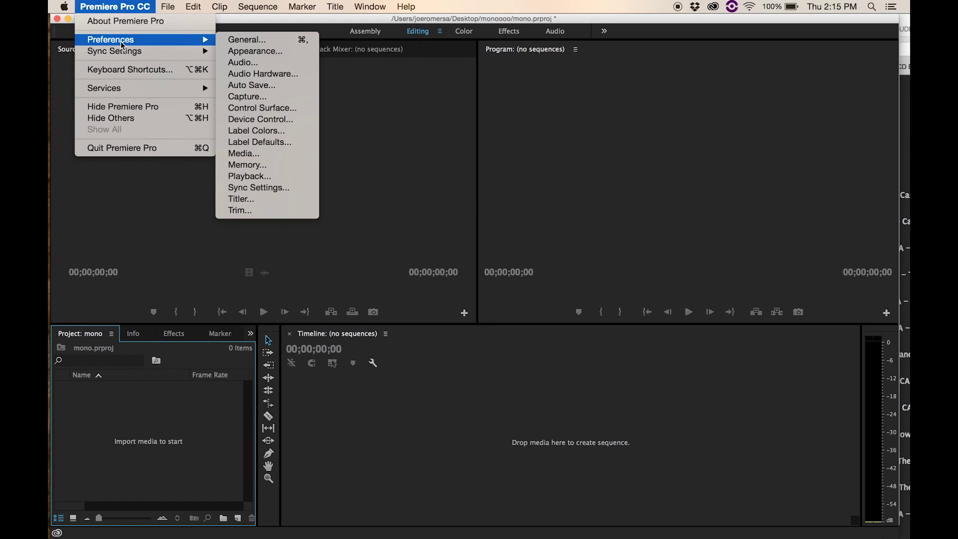
left_click(270, 63)
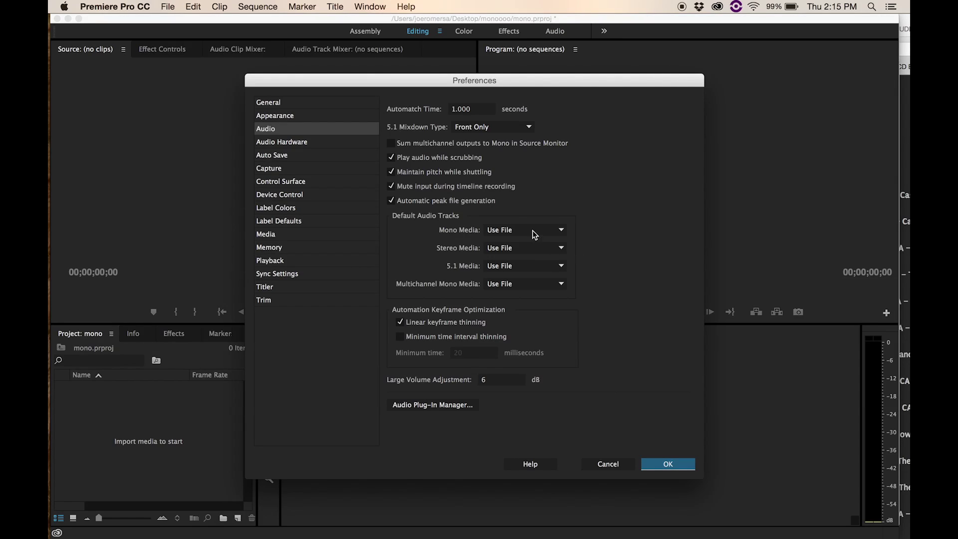
left_click(659, 462)
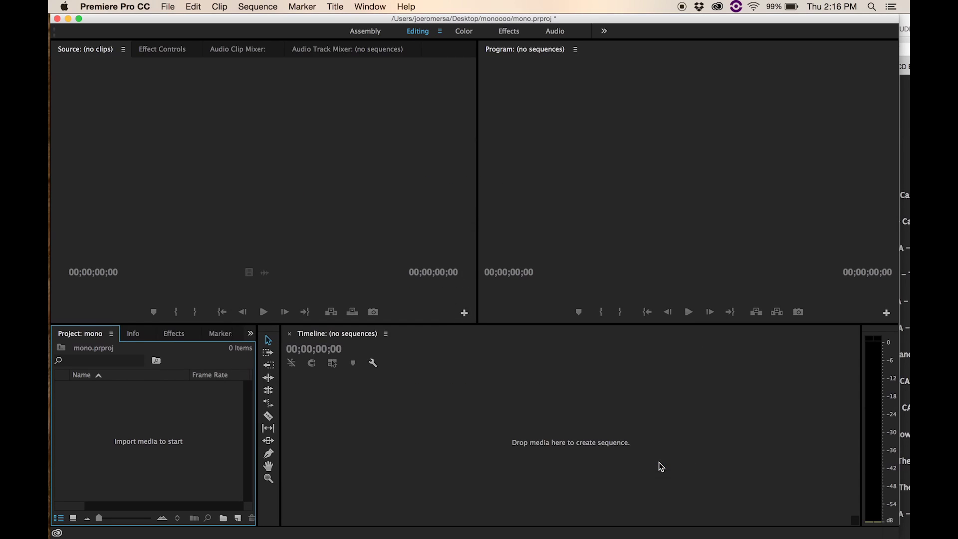
Import StereoProject.wav from the monoooo folder and open it in the Source monitor
double_click(161, 409)
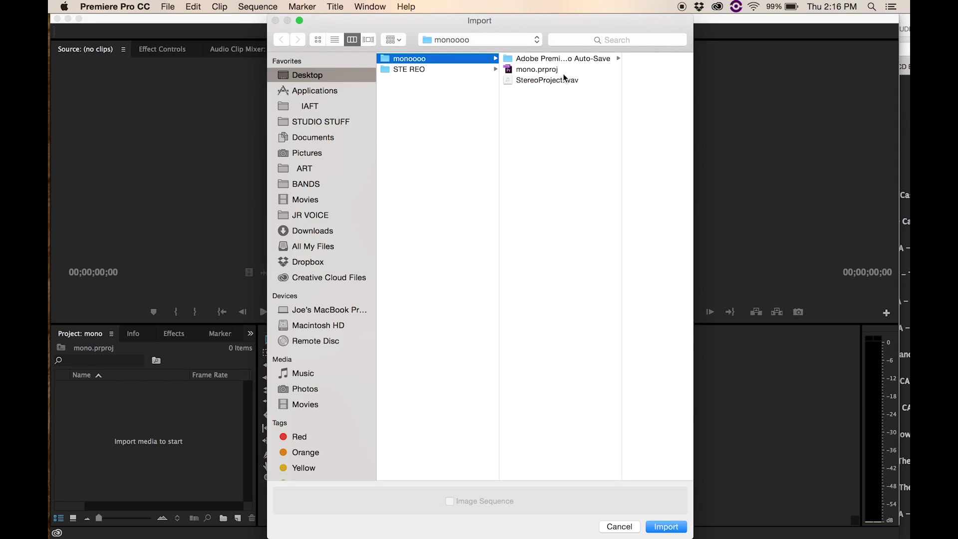
double_click(562, 80)
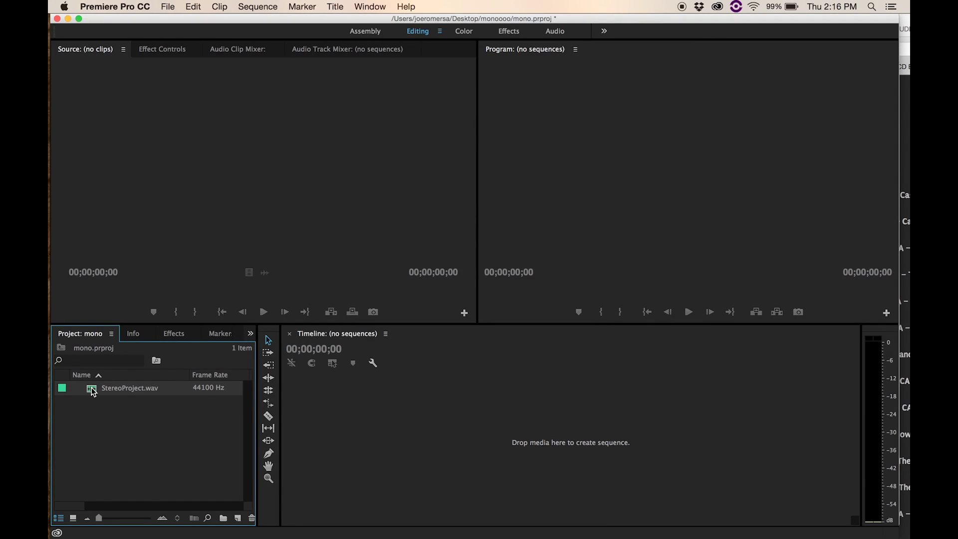
double_click(93, 393)
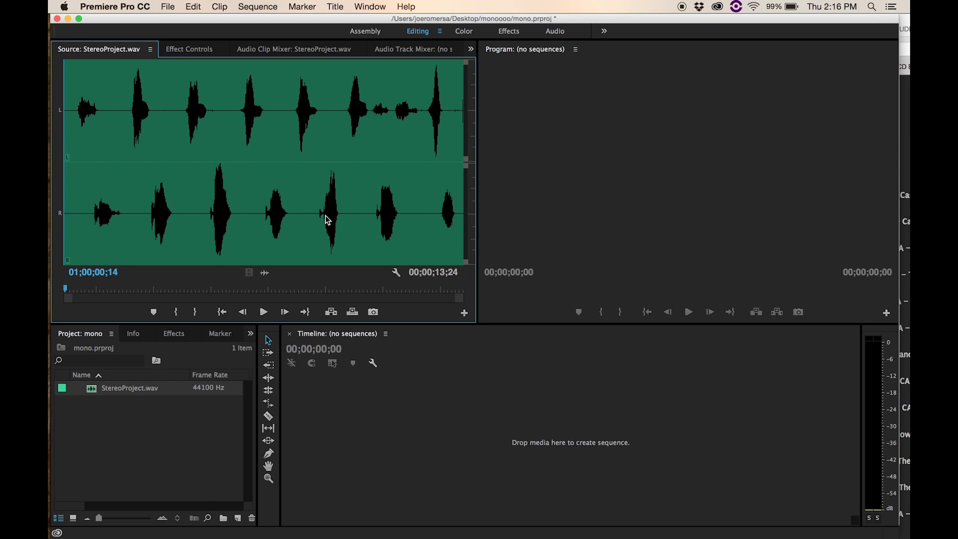
Create a sequence from StereoProject.wav and play it back from the start
left_click_drag(91, 390, 384, 441)
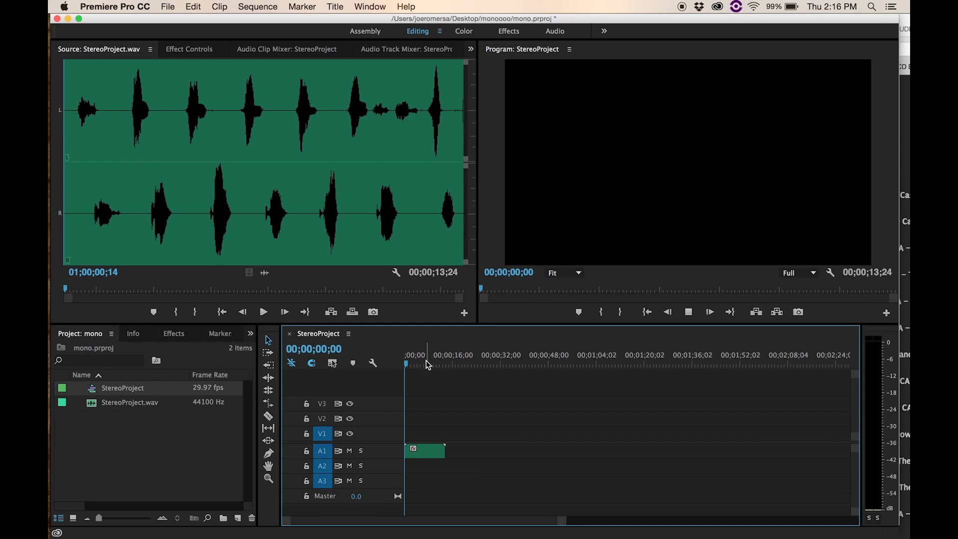
key("space")
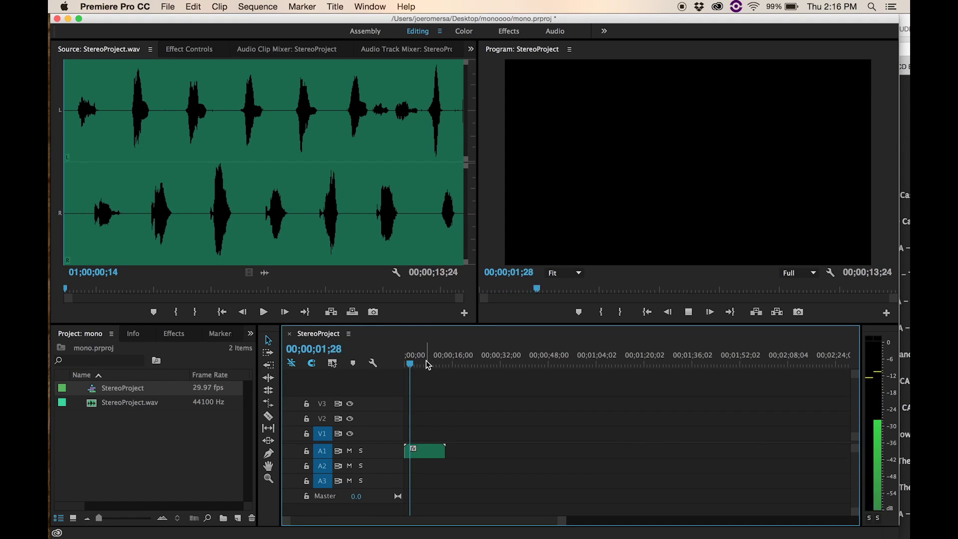
key("XF86AudioRaiseVolume")
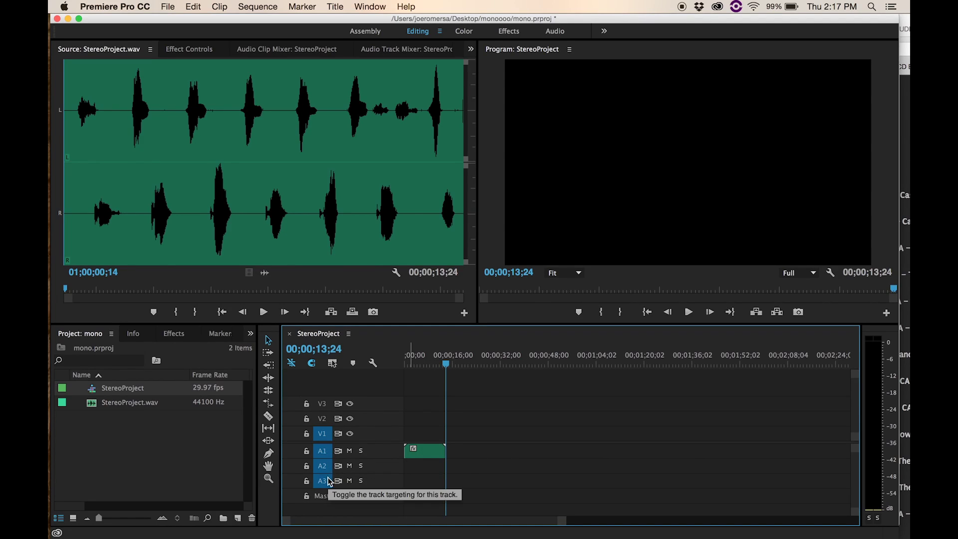
Show the sequence's Audio Track Mixer and delete the two empty audio tracks below A1
left_click(404, 48)
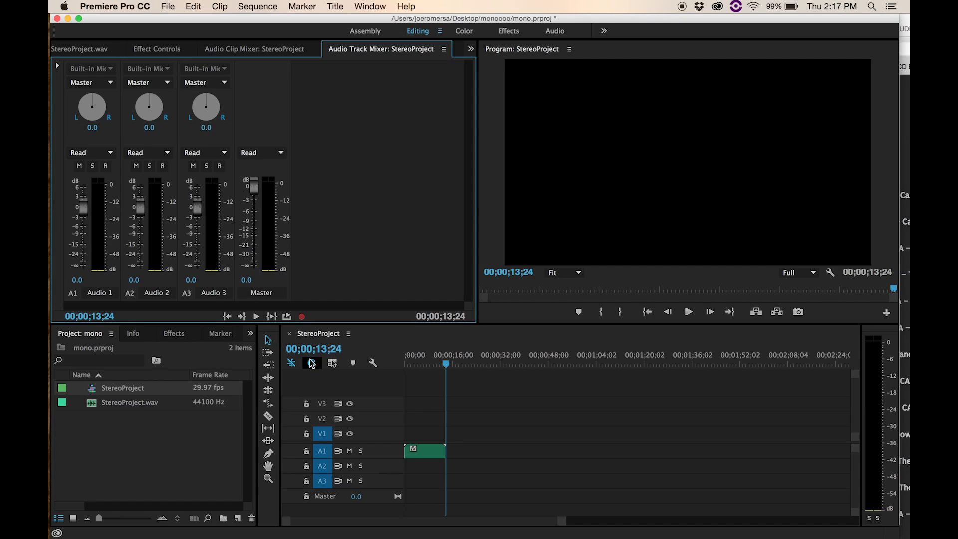
left_click(381, 466)
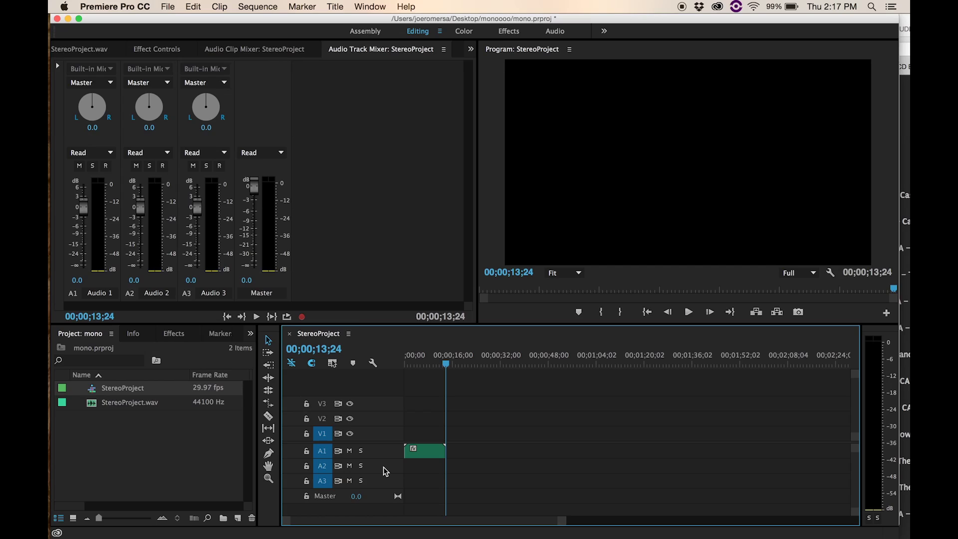
right_click(385, 471)
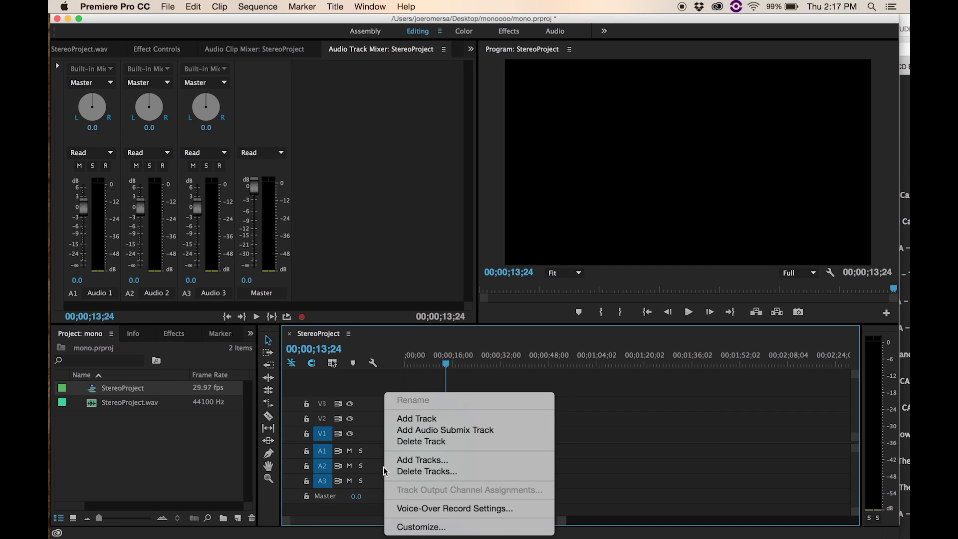
left_click(446, 446)
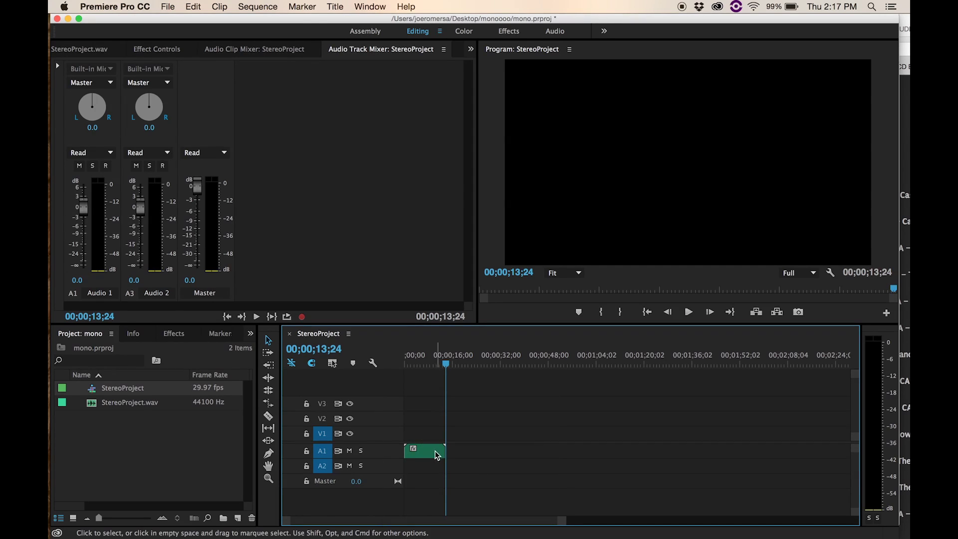
right_click(388, 471)
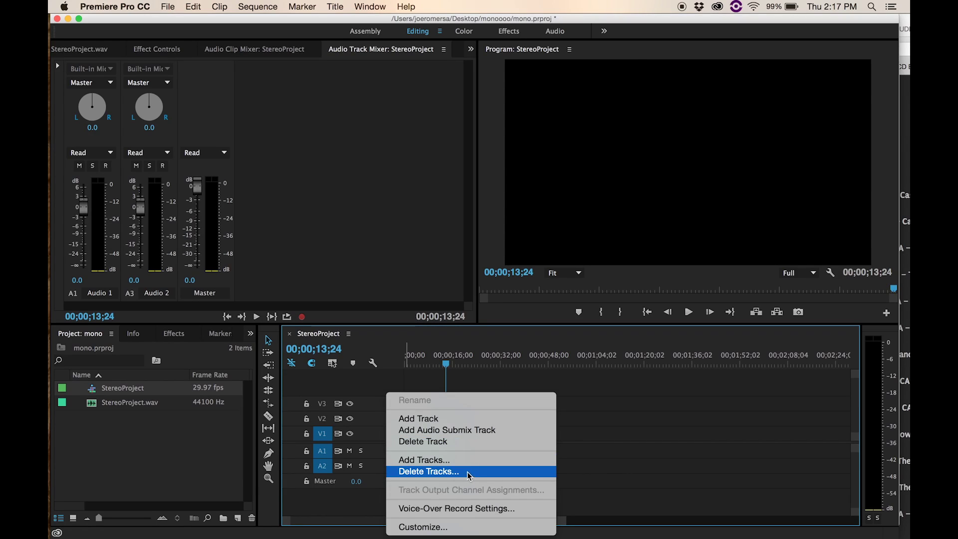
left_click(472, 442)
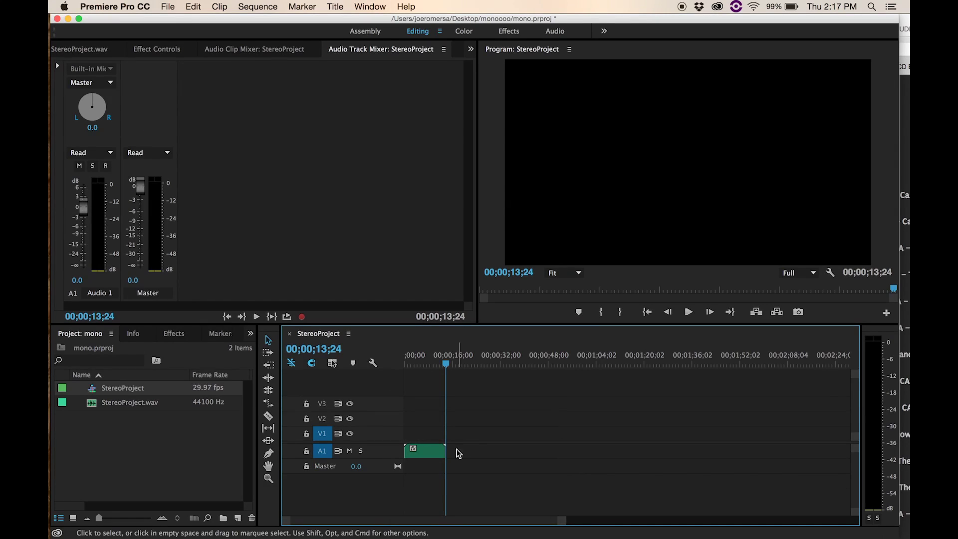
Untarget audio track A1 and add 2 Mono audio tracks after Audio 1, with 0 video tracks
left_click(325, 457)
right_click(384, 453)
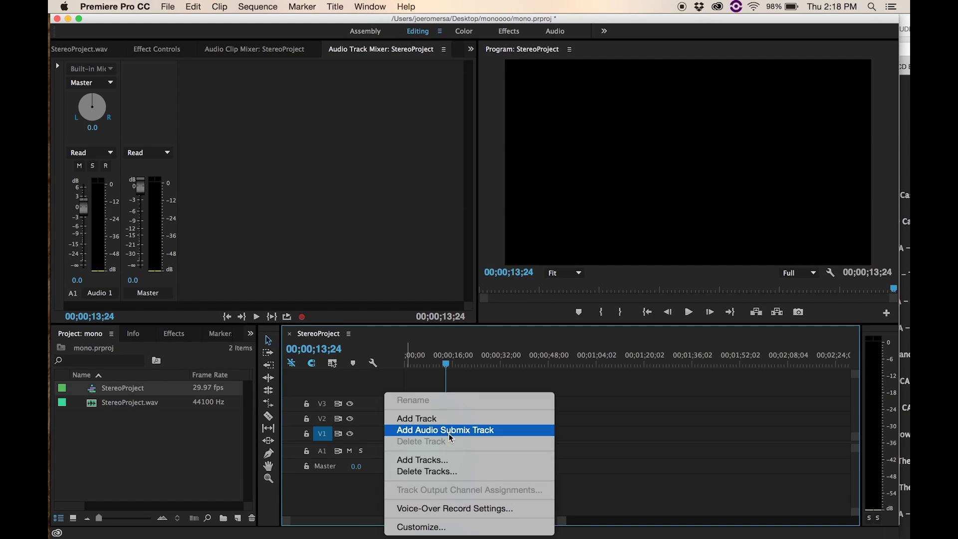
left_click(456, 460)
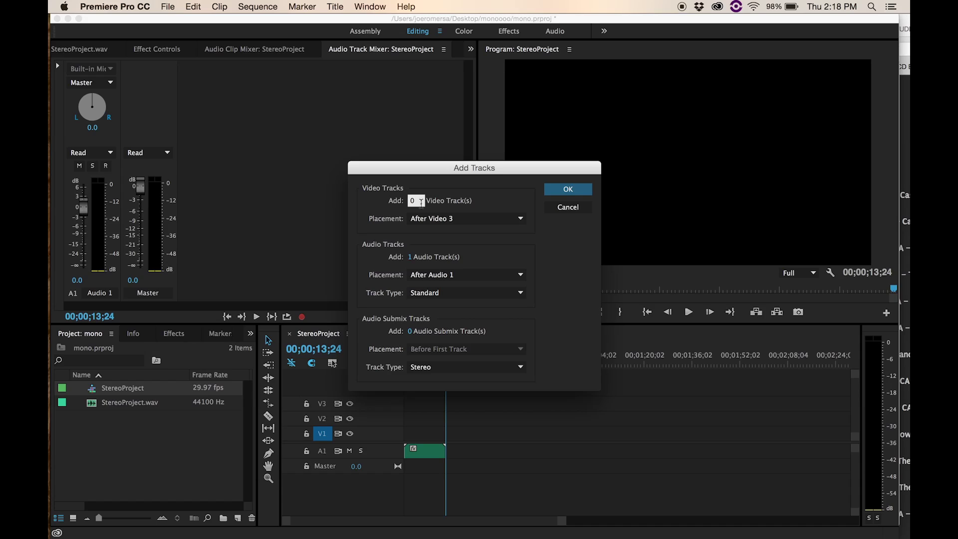
left_click(412, 258)
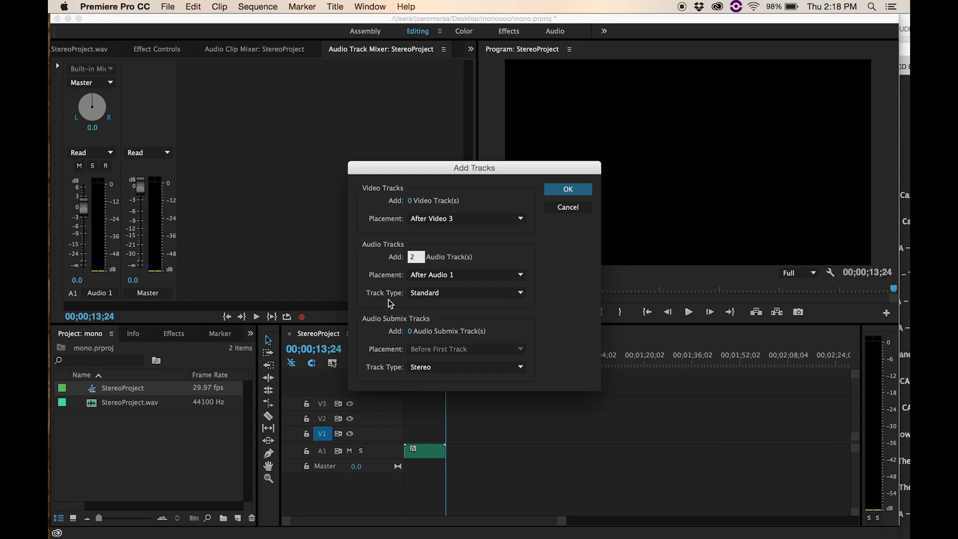
left_click(517, 295)
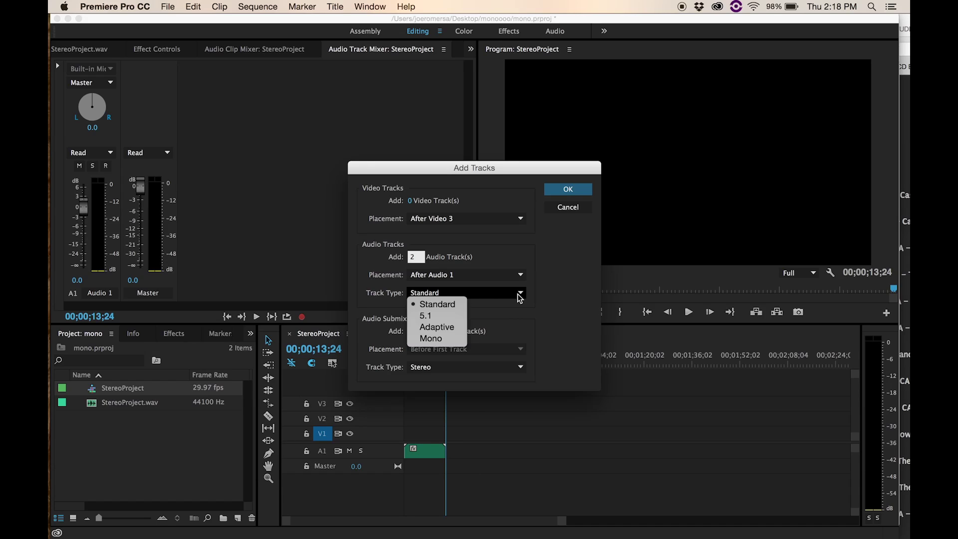
left_click(444, 339)
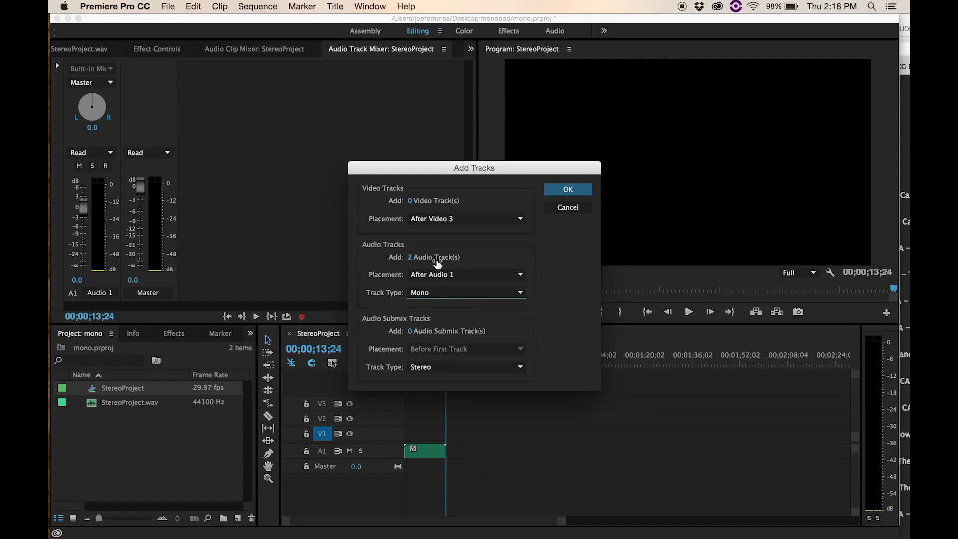
left_click(568, 189)
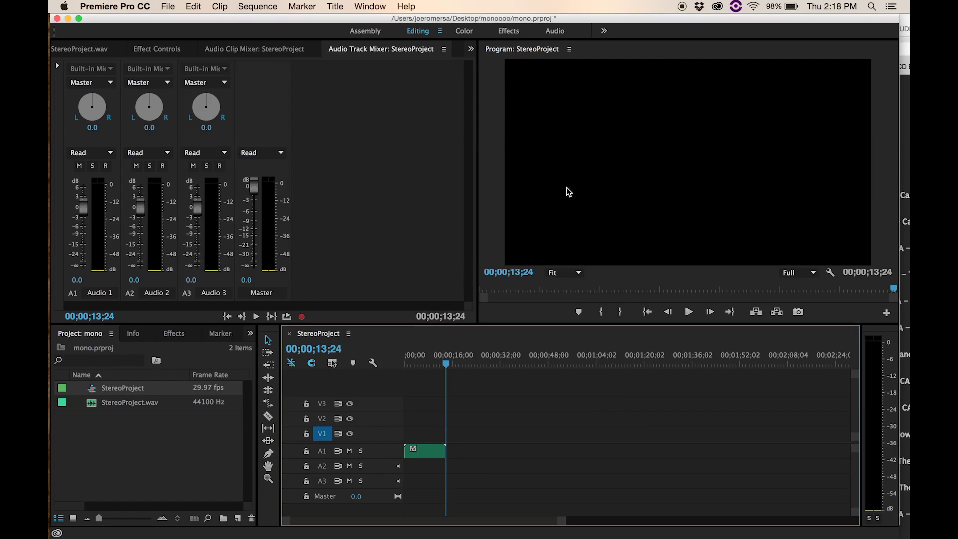
Target audio tracks A1, A2 and A3 and untarget video track V1
left_click(323, 466)
left_click(323, 481)
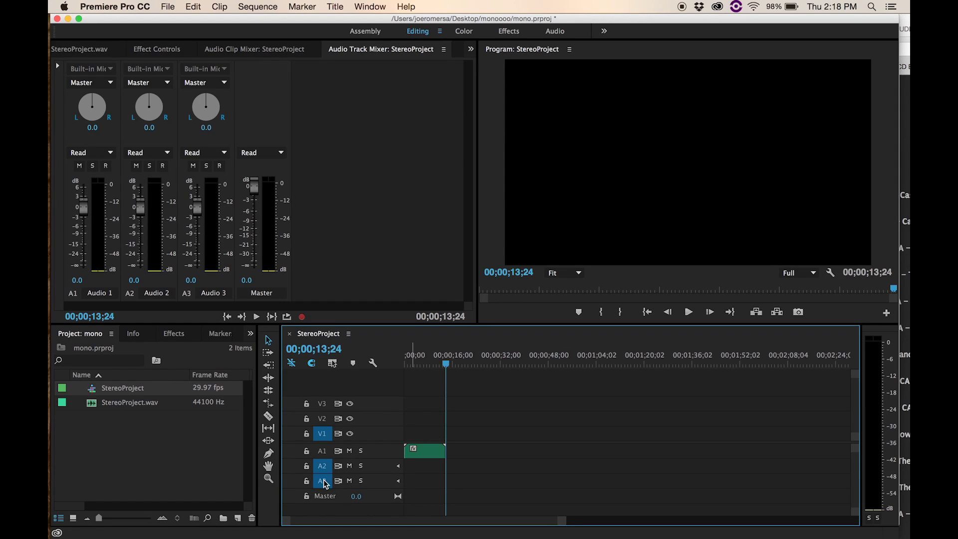
left_click(325, 436)
left_click(324, 452)
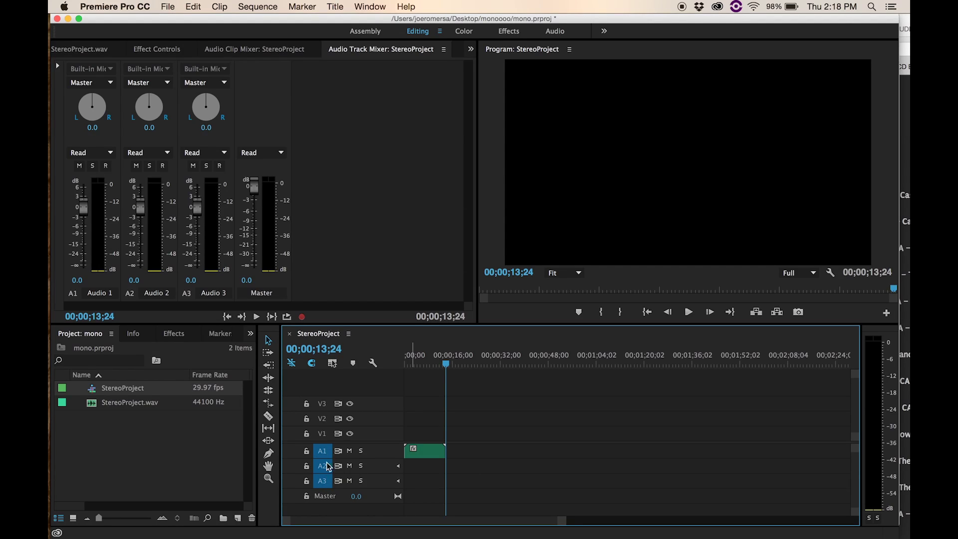
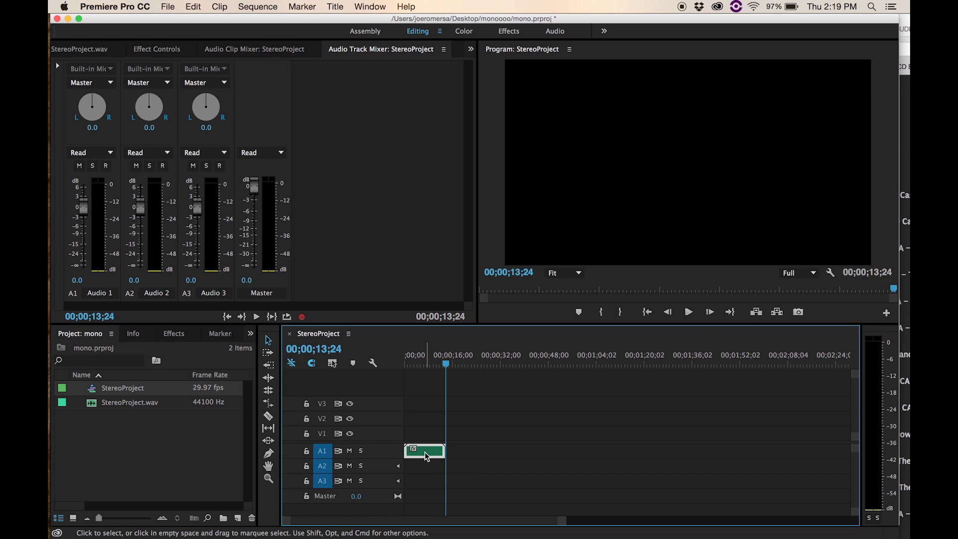
Delete the clip from audio track A1 and place StereoProject.wav at the start of mono track A2
key("Delete")
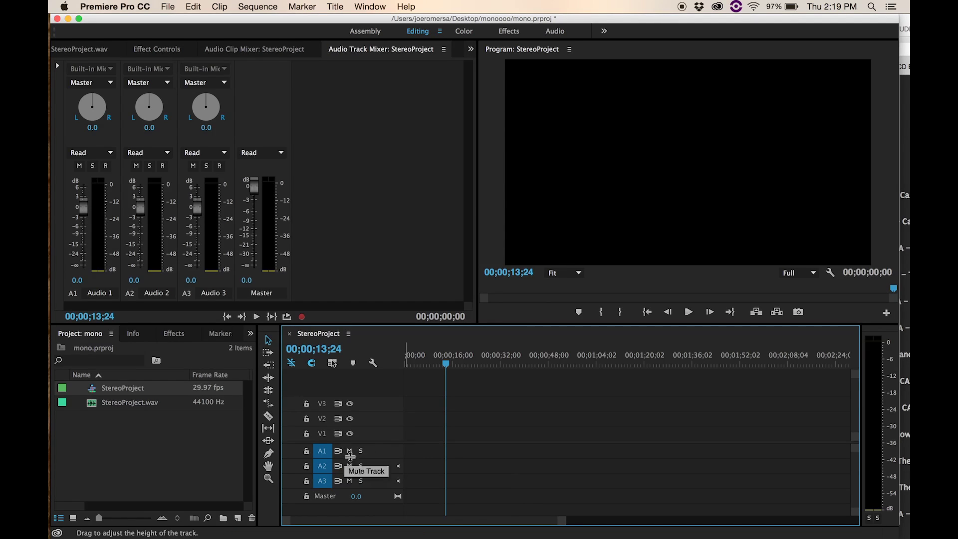
left_click(135, 443)
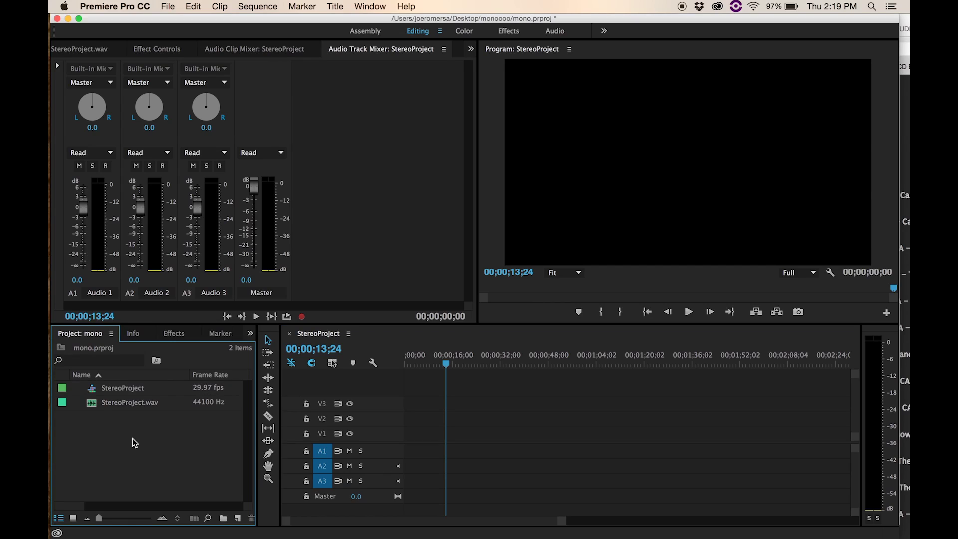
left_click(96, 408)
left_click_drag(93, 408, 406, 470)
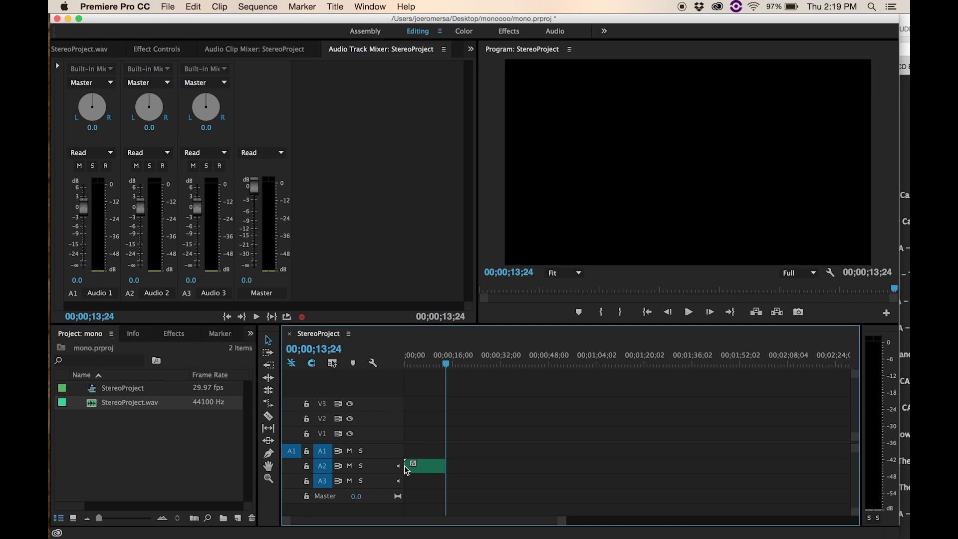
Play the sequence from the start to check the levels of the clip on mono track A2
left_click_drag(422, 364, 402, 368)
key("space")
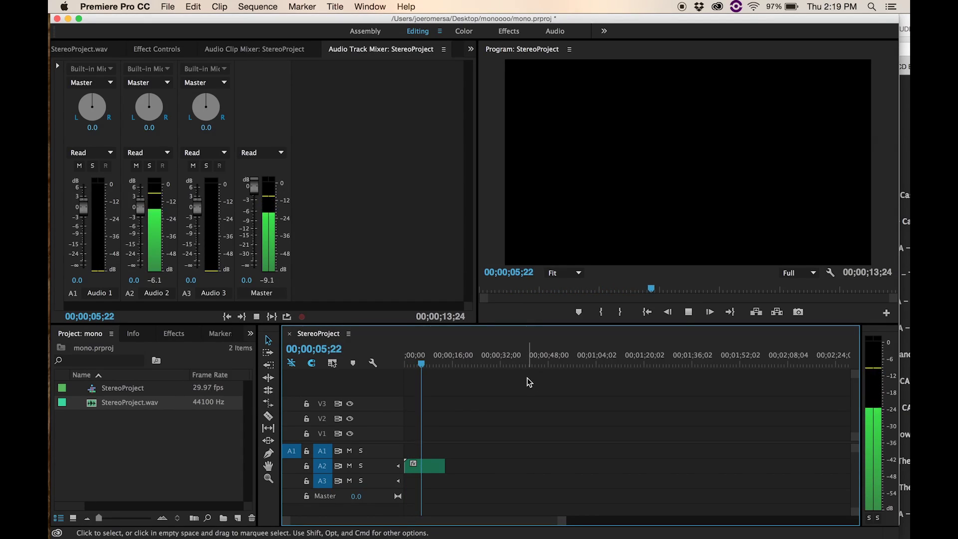
key("space")
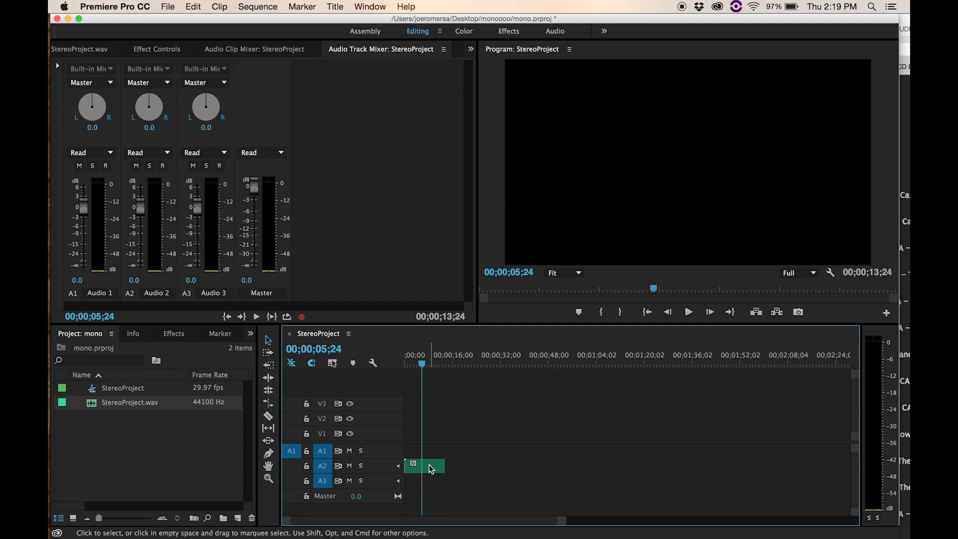
mouse_move(428, 466)
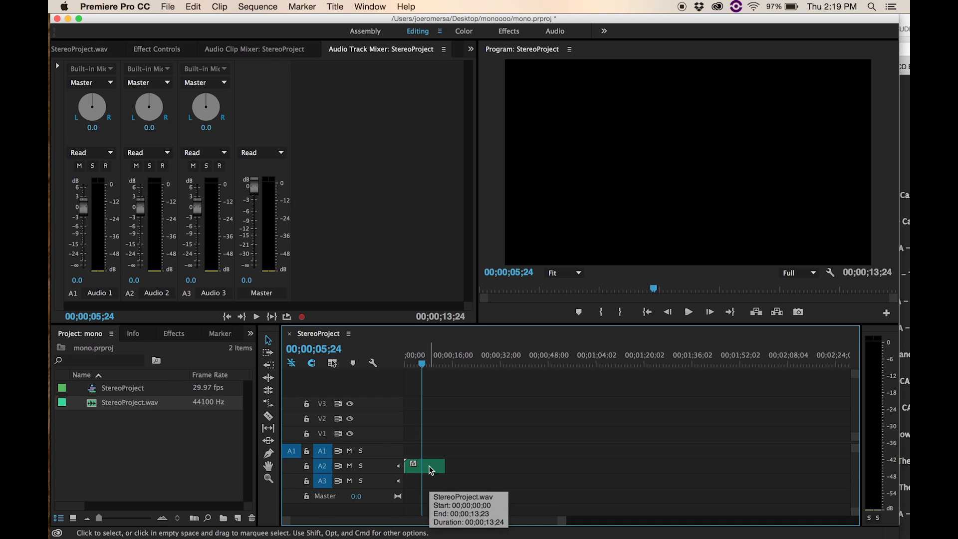
Delete the clip from mono track A2 and select StereoProject.wav among the project items
left_click(430, 470)
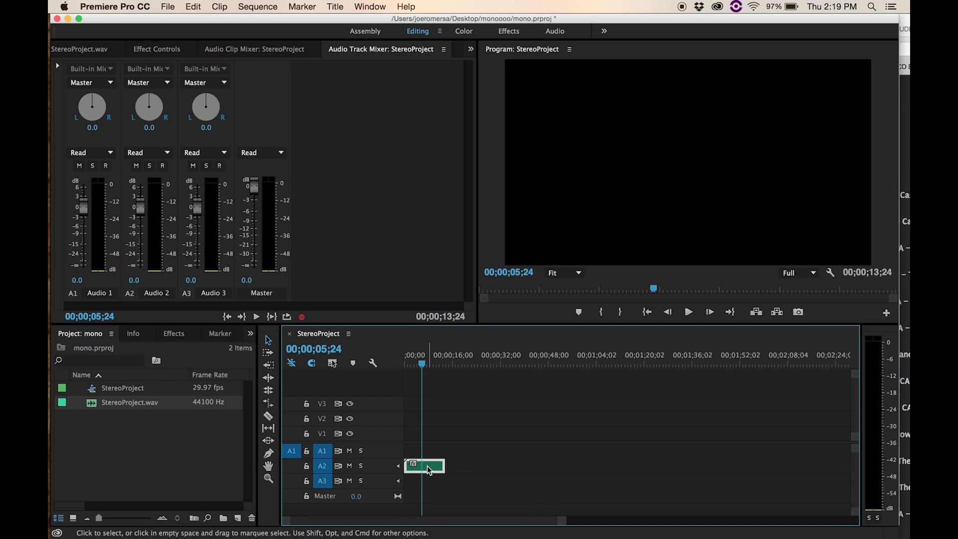
key("Delete")
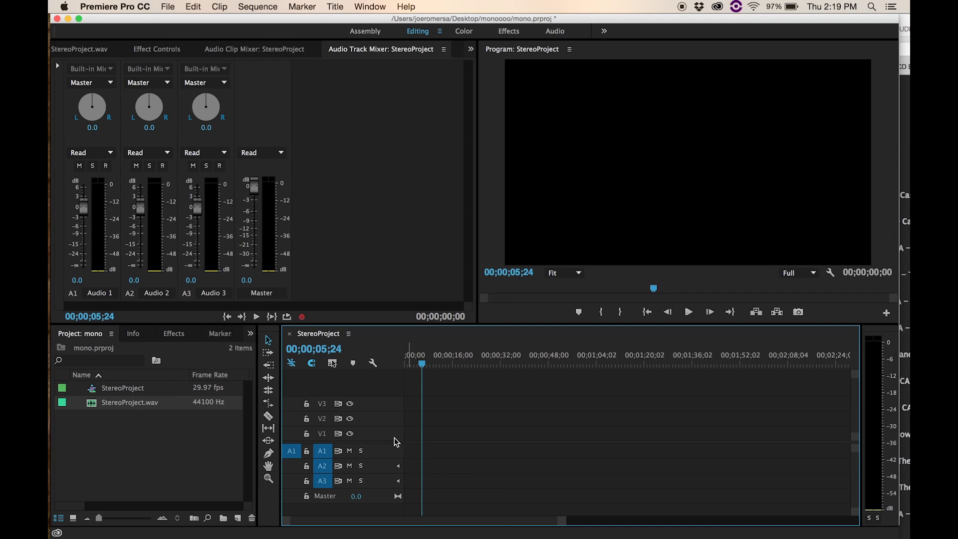
left_click(92, 407)
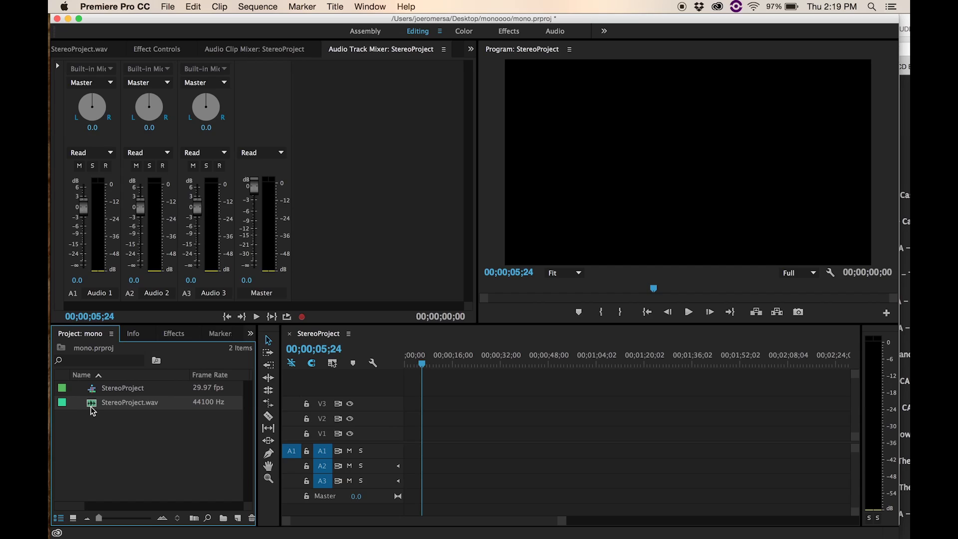
In the audio preferences, set the default audio tracks for Stereo Media and Multichannel Mono Media to Mono
left_click(129, 7)
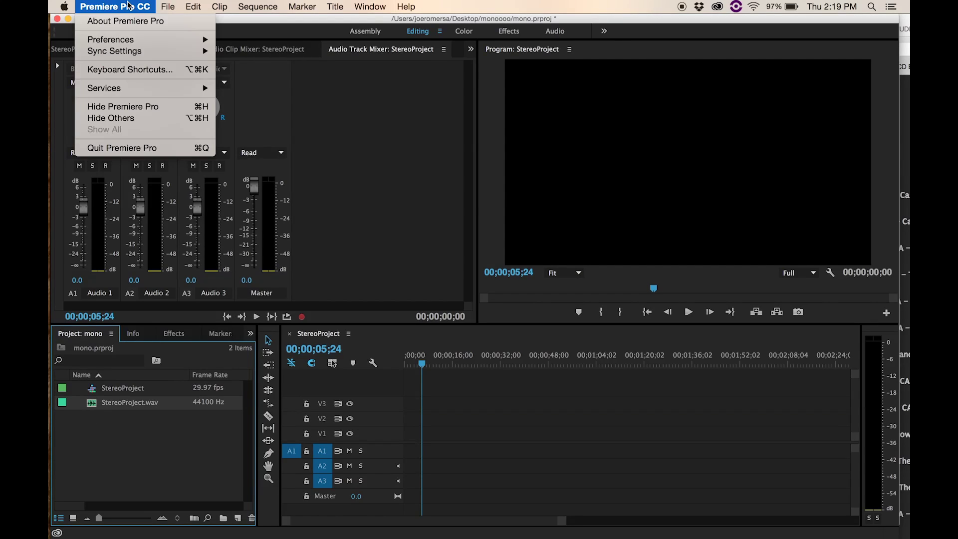
mouse_move(125, 41)
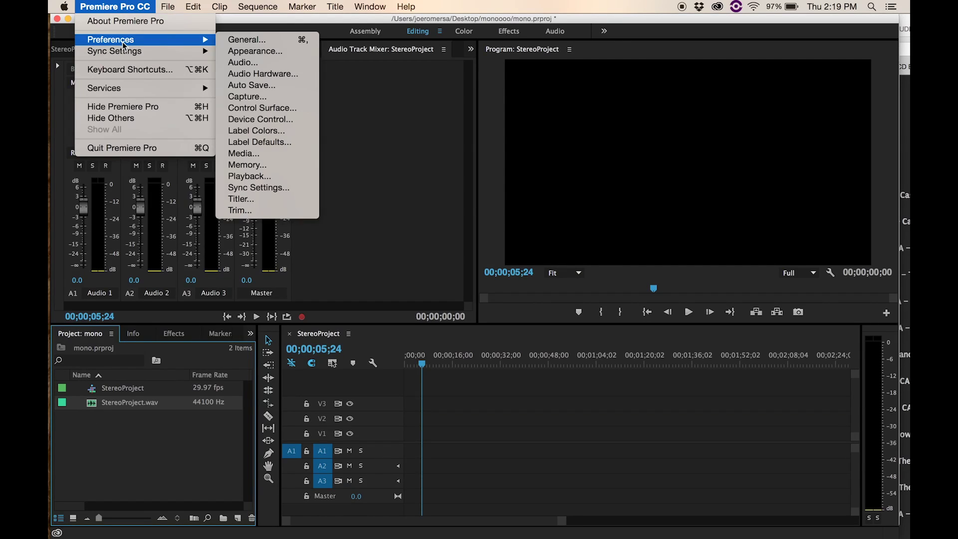
left_click(258, 64)
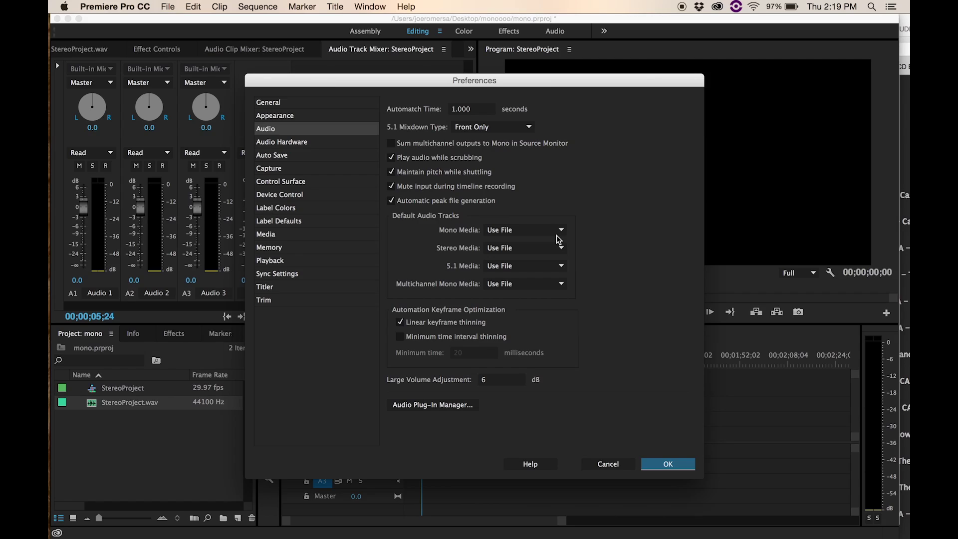
left_click(561, 249)
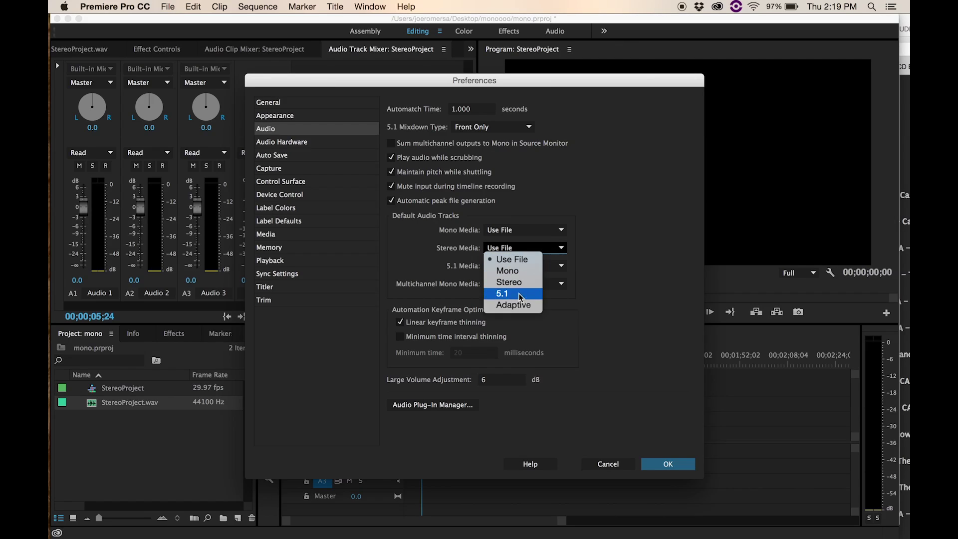
left_click(525, 271)
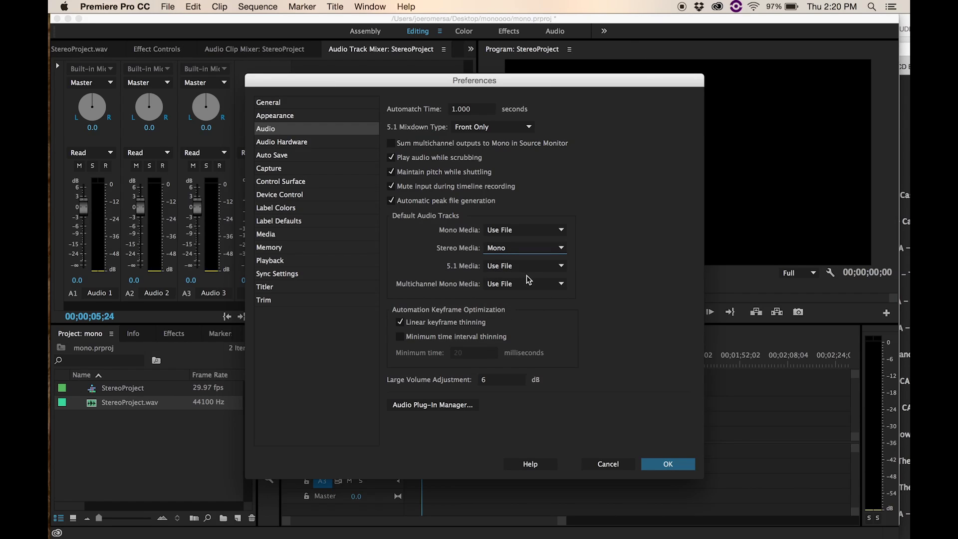
left_click(551, 284)
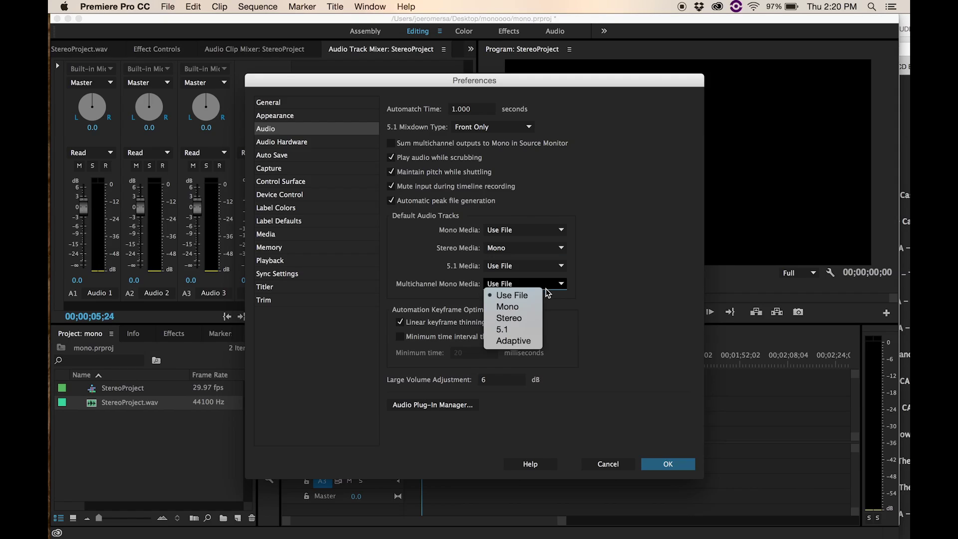
left_click(528, 308)
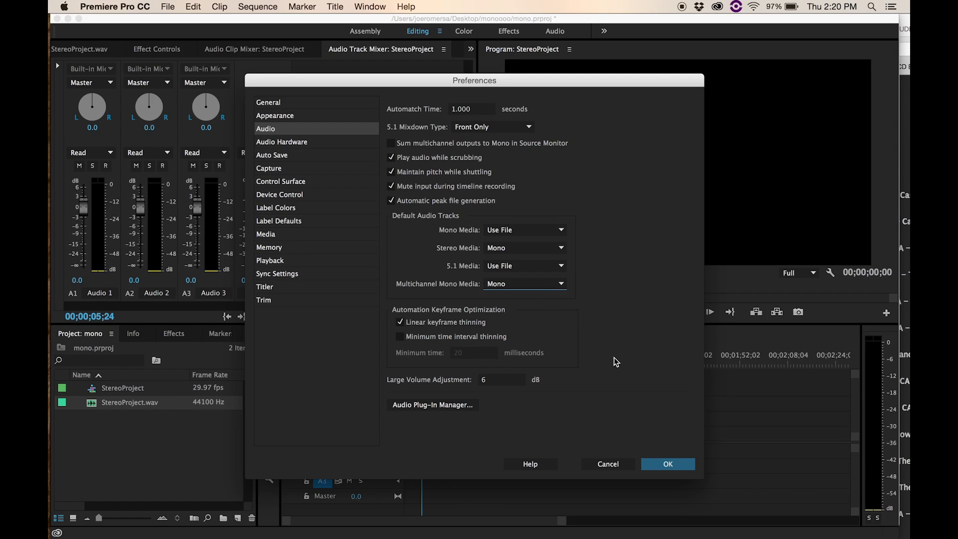
left_click(670, 464)
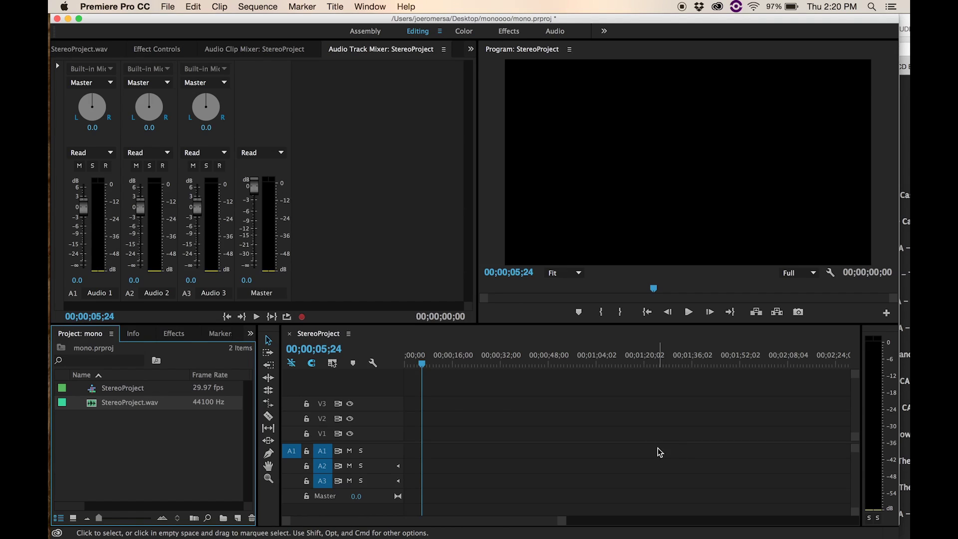
Place StereoProject.wav at the start of audio track A1 and play the sequence briefly
left_click(134, 453)
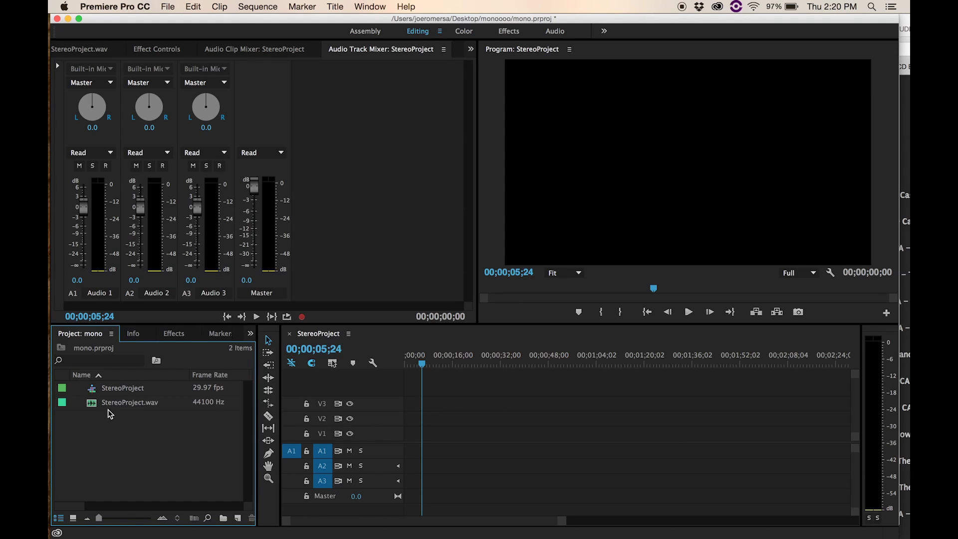
left_click(92, 408)
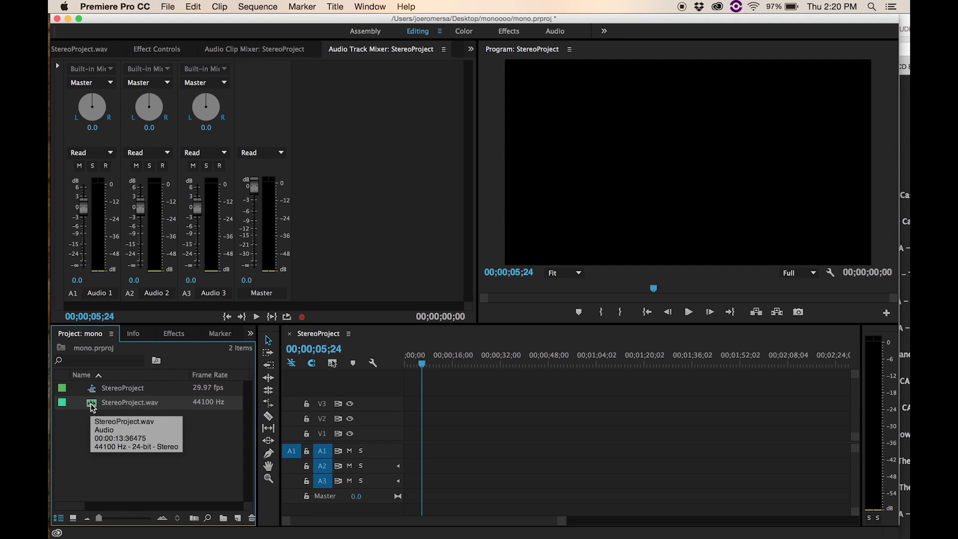
left_click_drag(93, 408, 403, 456)
key("space")
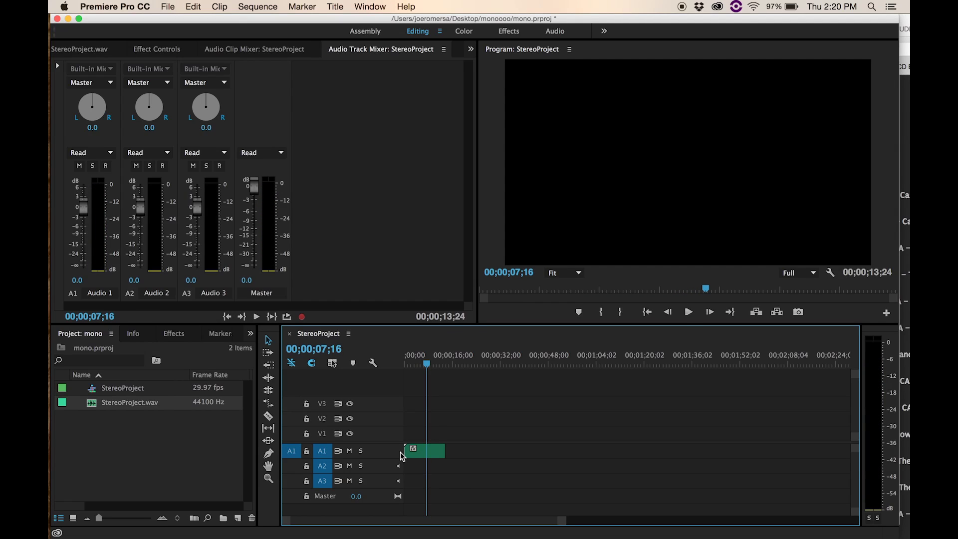
Test playback of the clip on mono track A2 instead of A1 and delete it from the sequence
left_click_drag(412, 451, 413, 465)
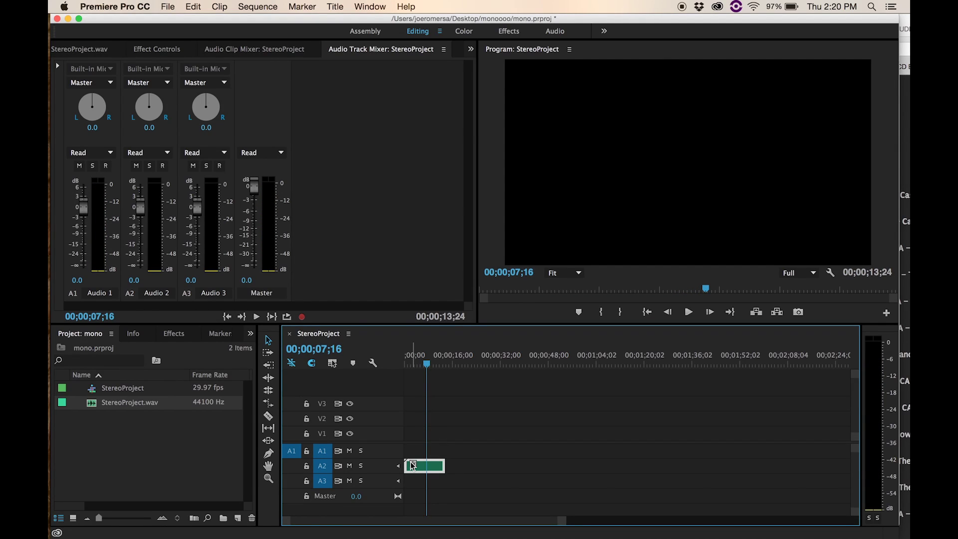
key("space")
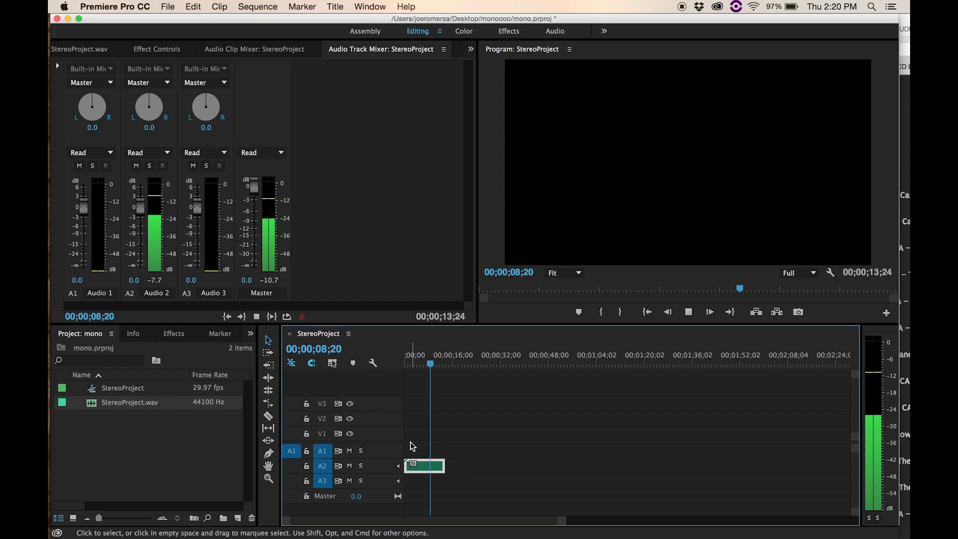
key("space")
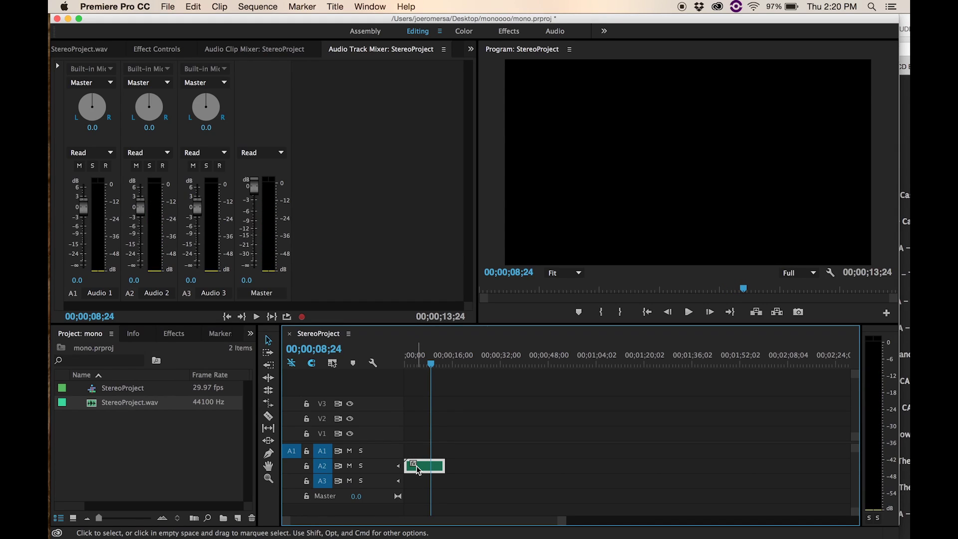
key("Delete")
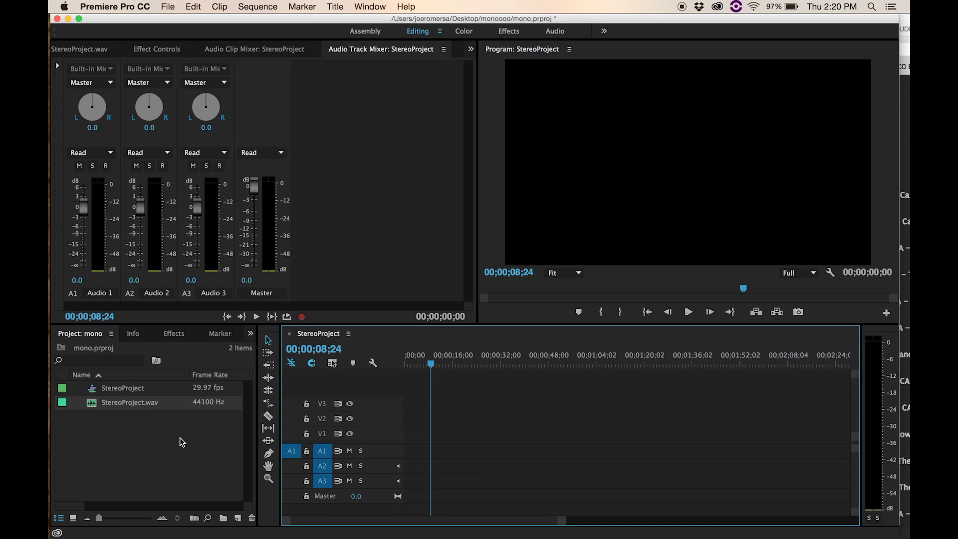
Remove StereoProject.wav from the project and import it again from the monoooo folder
left_click(94, 411)
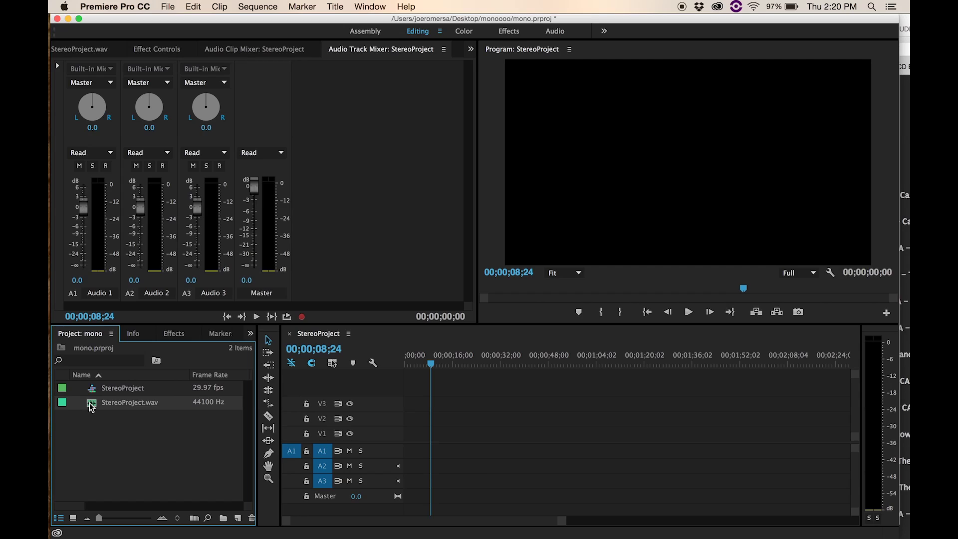
mouse_move(93, 409)
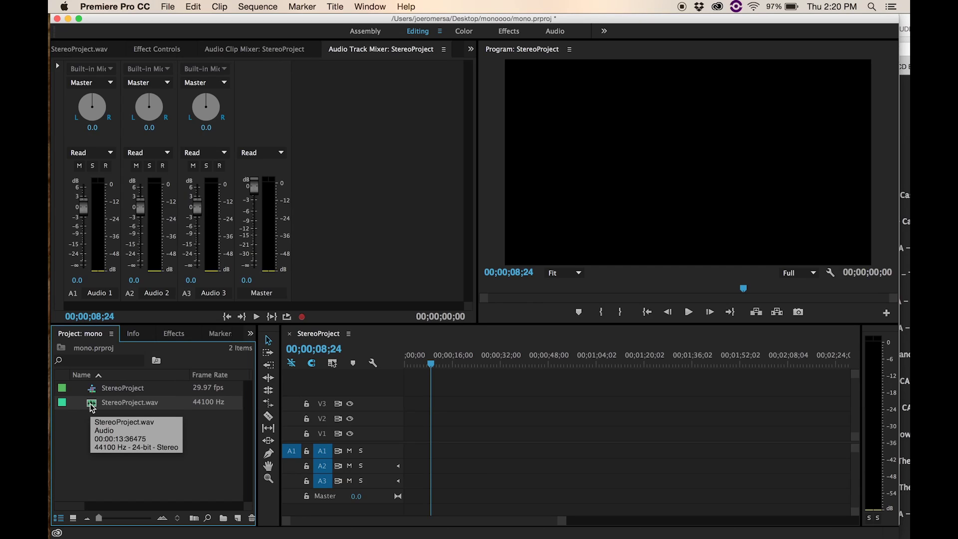
key("Delete")
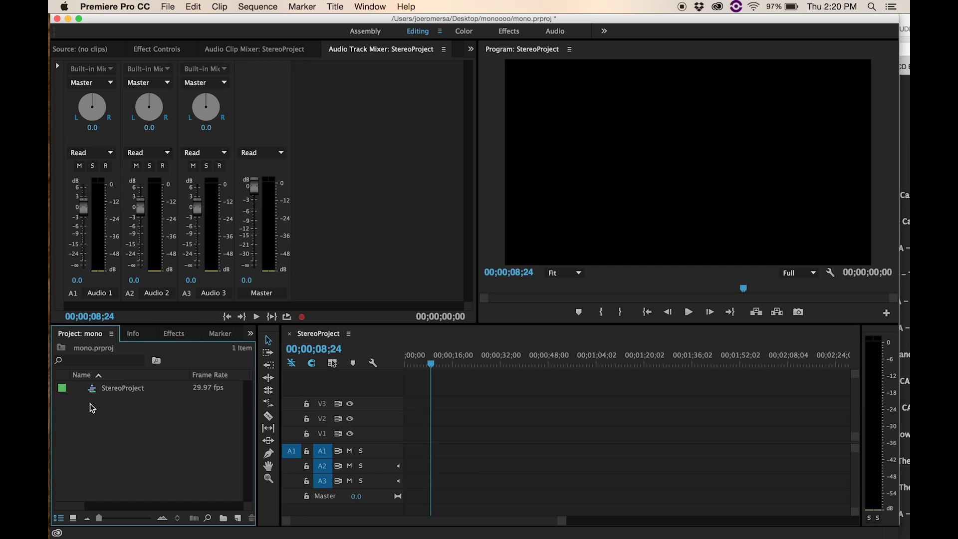
double_click(125, 456)
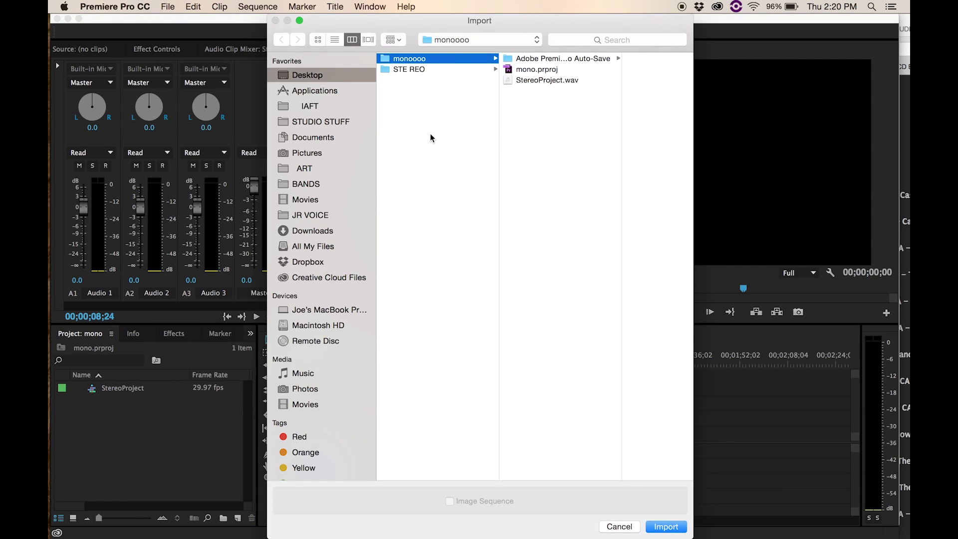
double_click(576, 85)
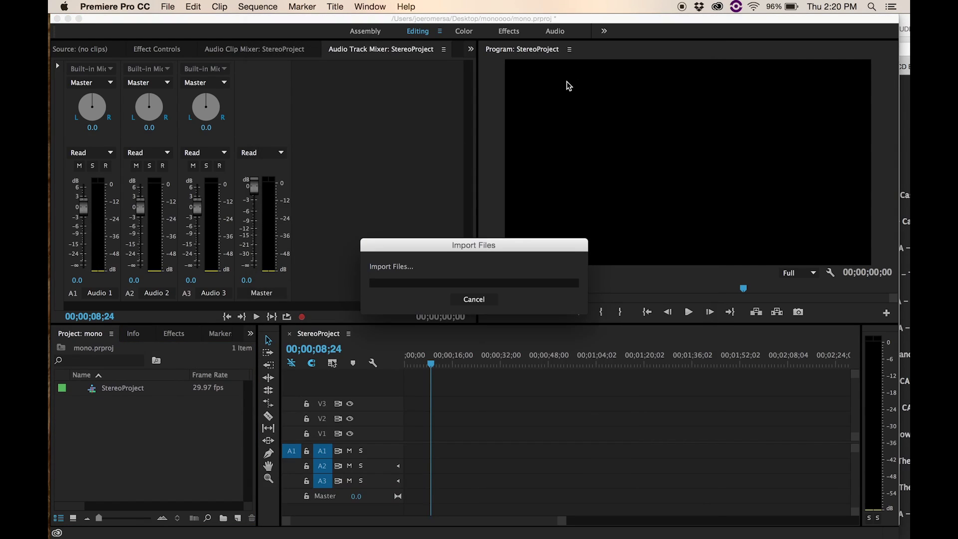
Review the default audio track settings for stereo and multichannel mono media in the audio preferences
left_click(129, 7)
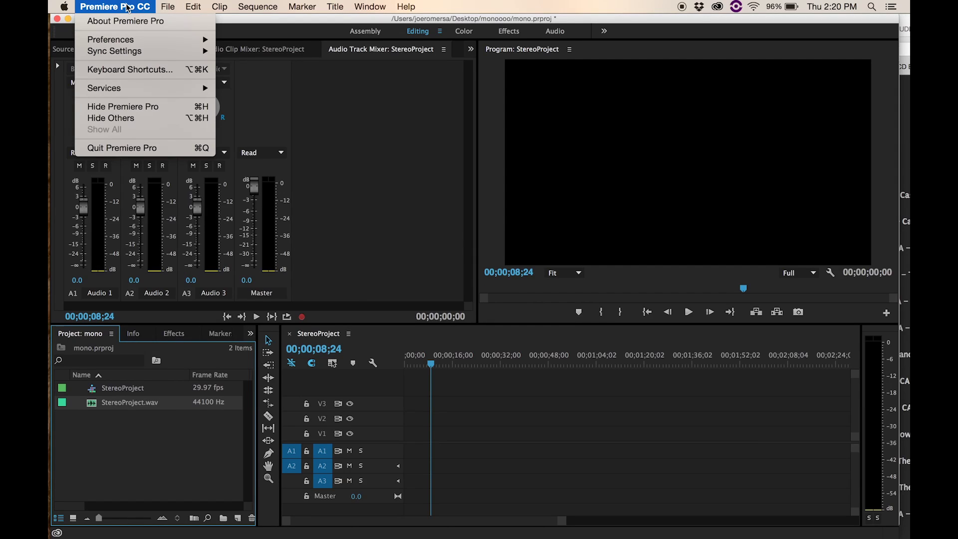
mouse_move(127, 42)
left_click(312, 62)
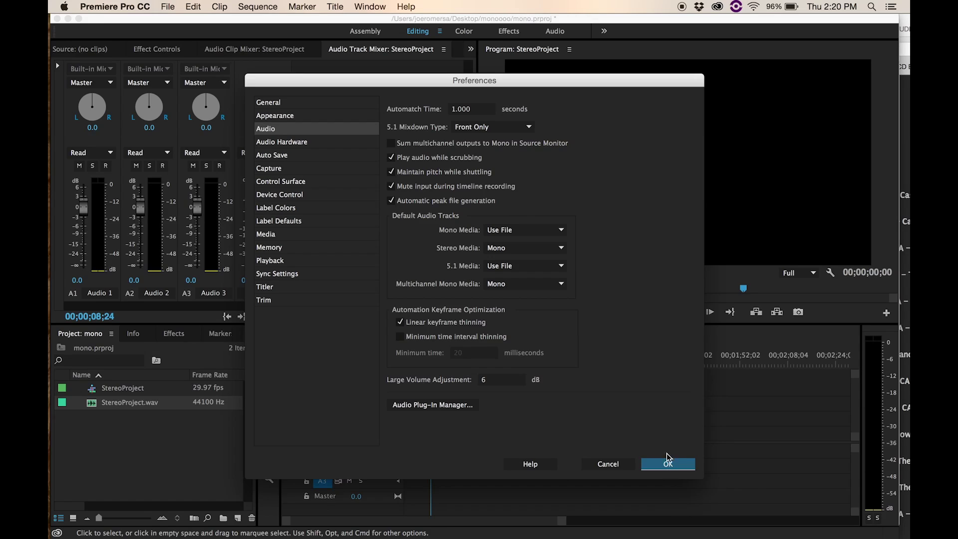
left_click(655, 465)
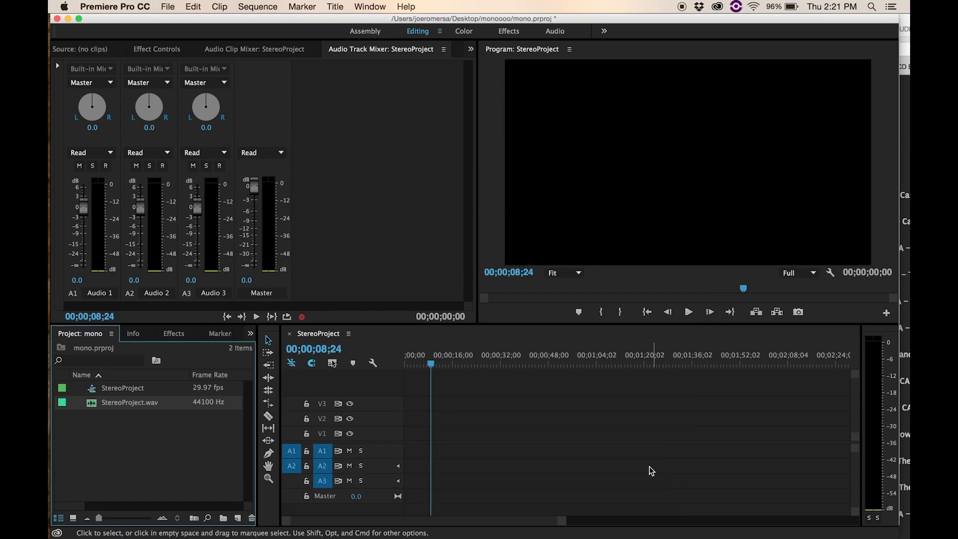
Place the reimported StereoProject.wav at the start of the sequence on mono tracks A2 and A3
left_click(149, 443)
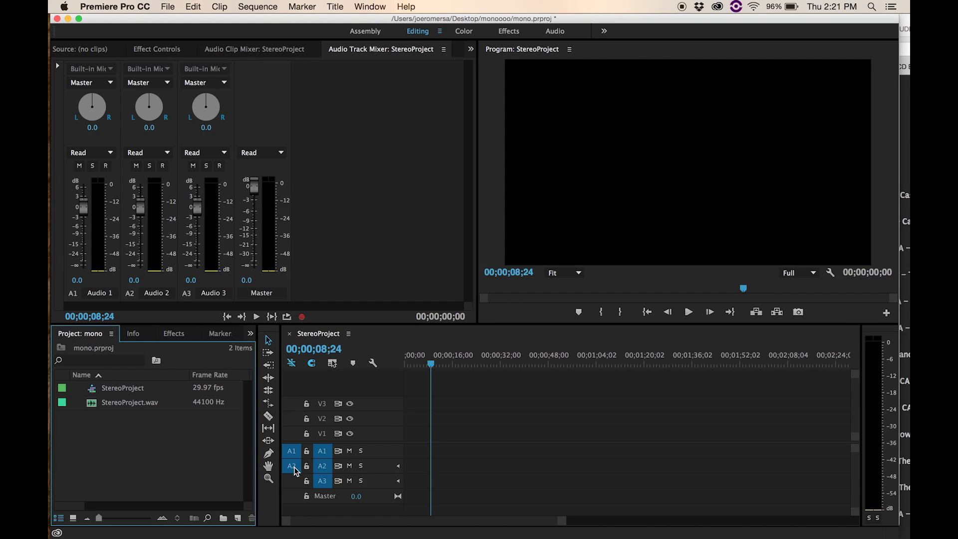
left_click(92, 407)
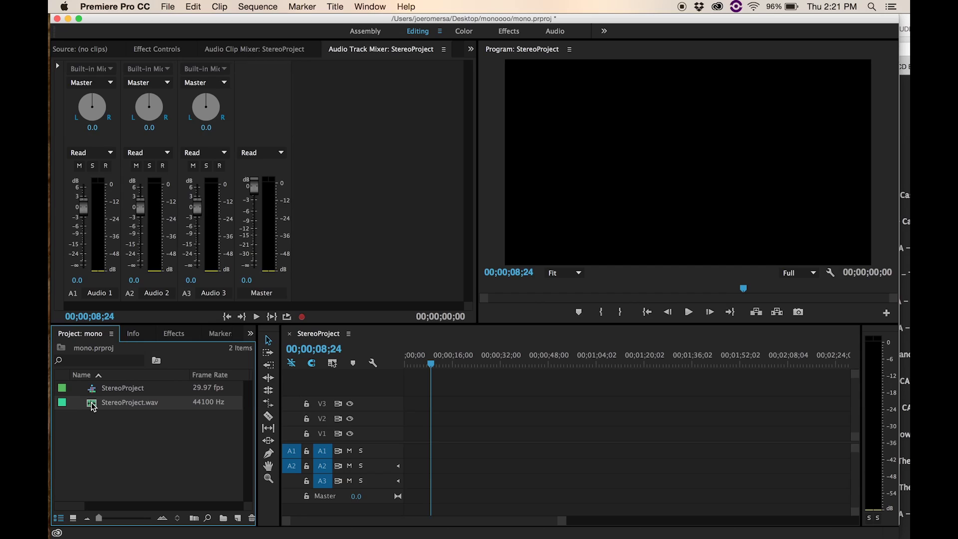
left_click_drag(94, 407, 405, 459)
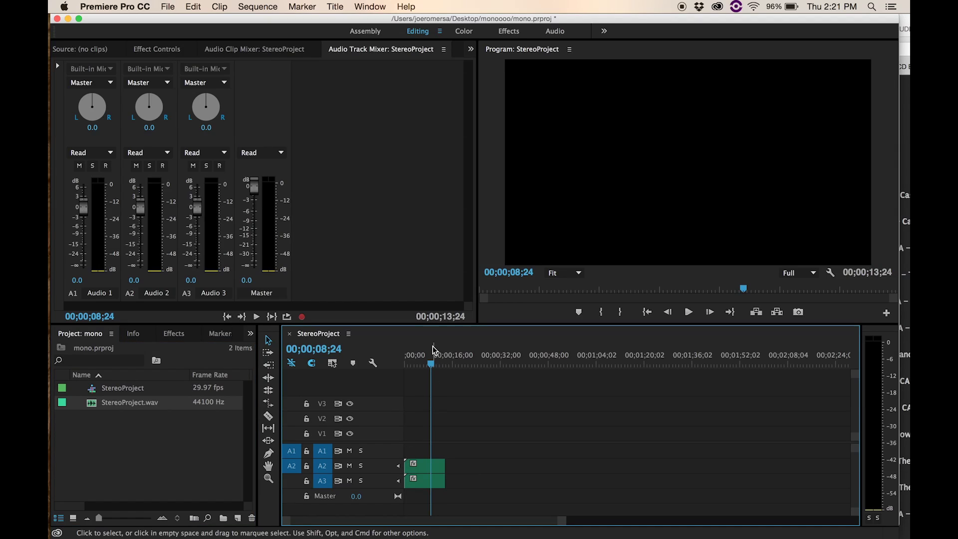
Play the sequence from the start in short passages to compare the levels of tracks A2 and A3
left_click_drag(419, 364, 395, 372)
key("space")
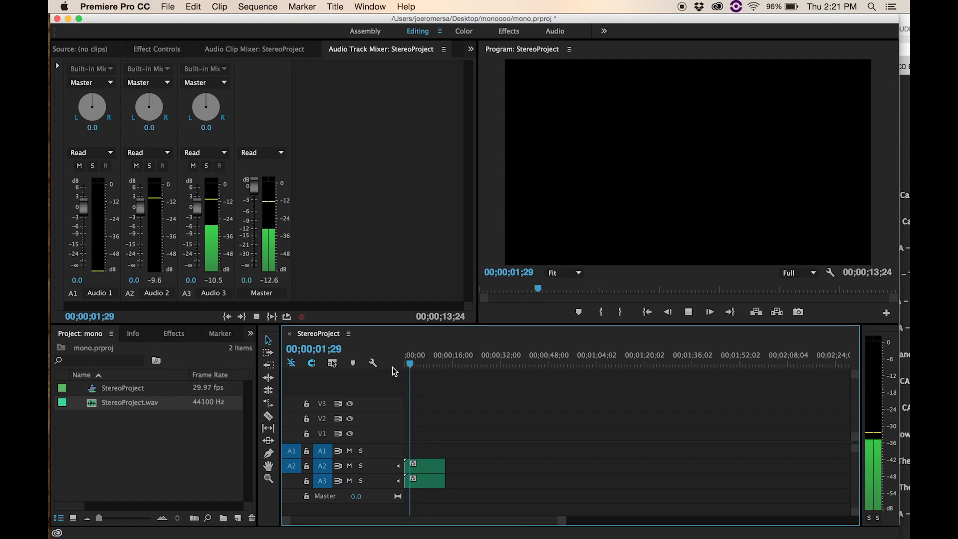
key("space")
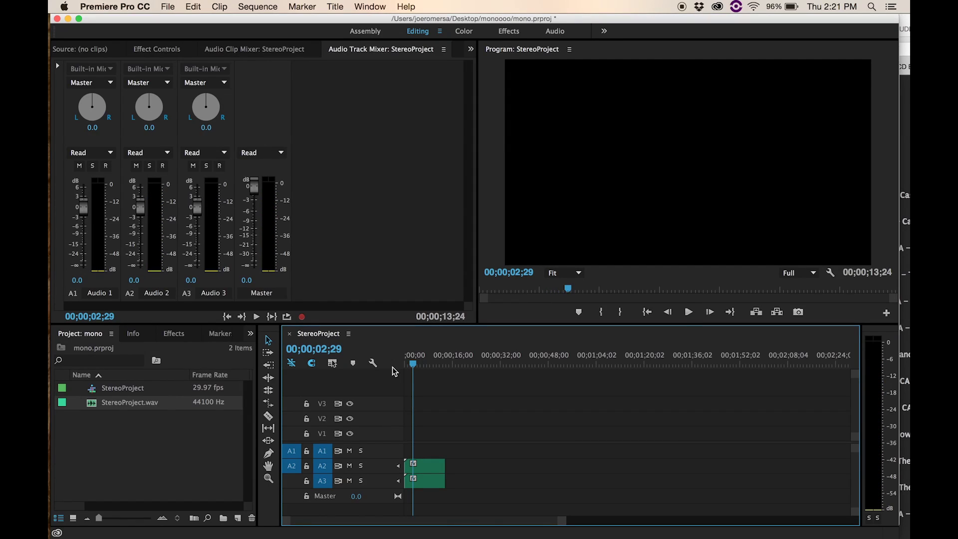
key("space")
key("space")
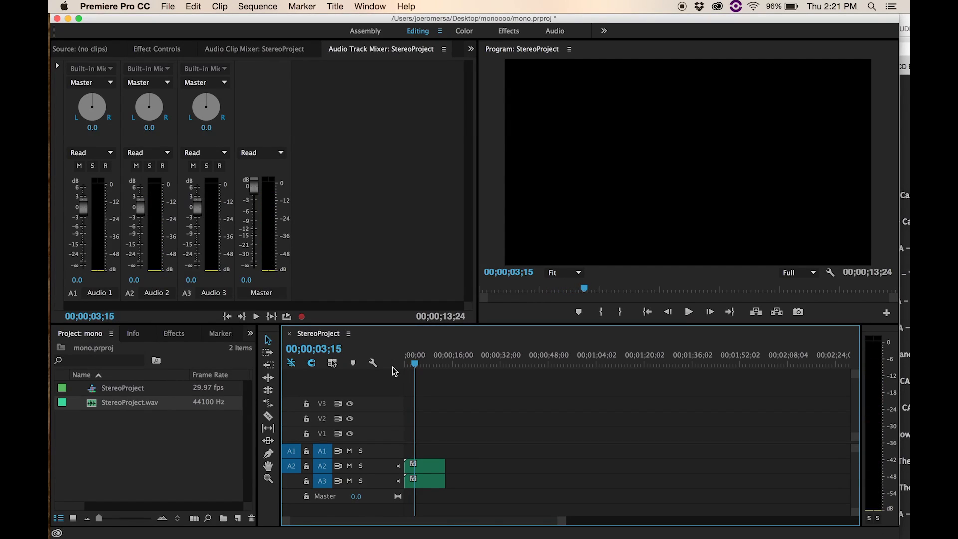
key("space")
key("space")
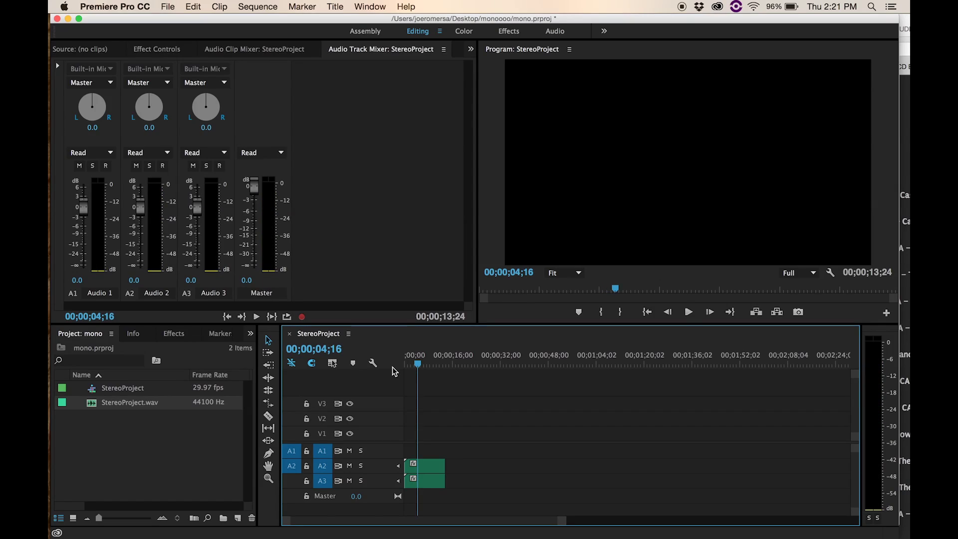
Pan Audio 2 to -100 and Audio 3 to 100 in the track mixer and play the result
left_click_drag(149, 106, 119, 202)
left_click_drag(205, 114, 212, 18)
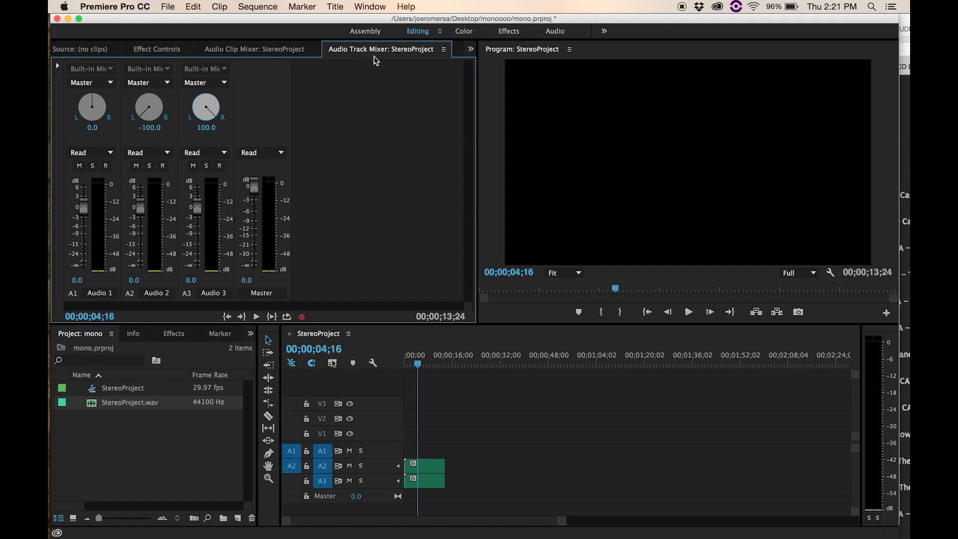
left_click(476, 409)
key("space")
key("space")
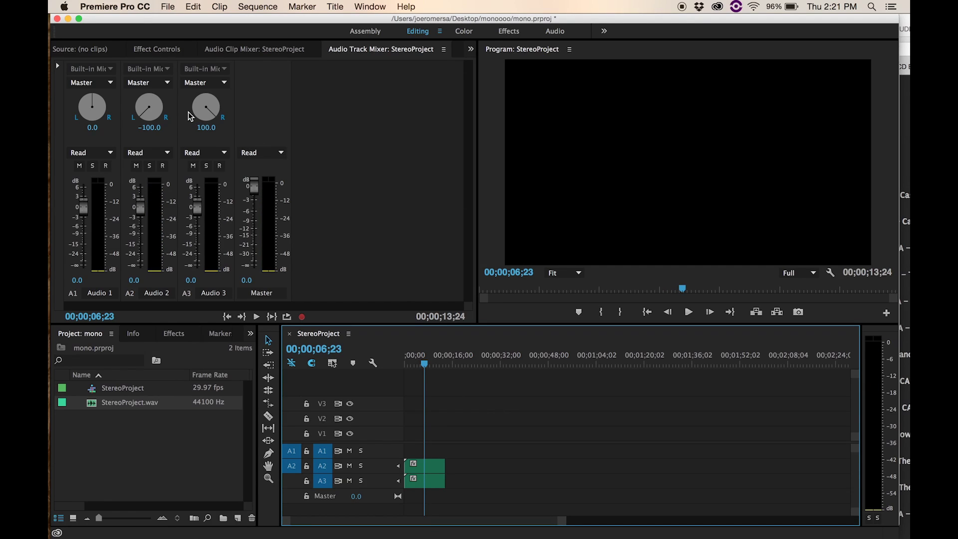
Set the pan of Audio 2 and Audio 3 to 0 and play the sequence briefly
left_click(148, 127)
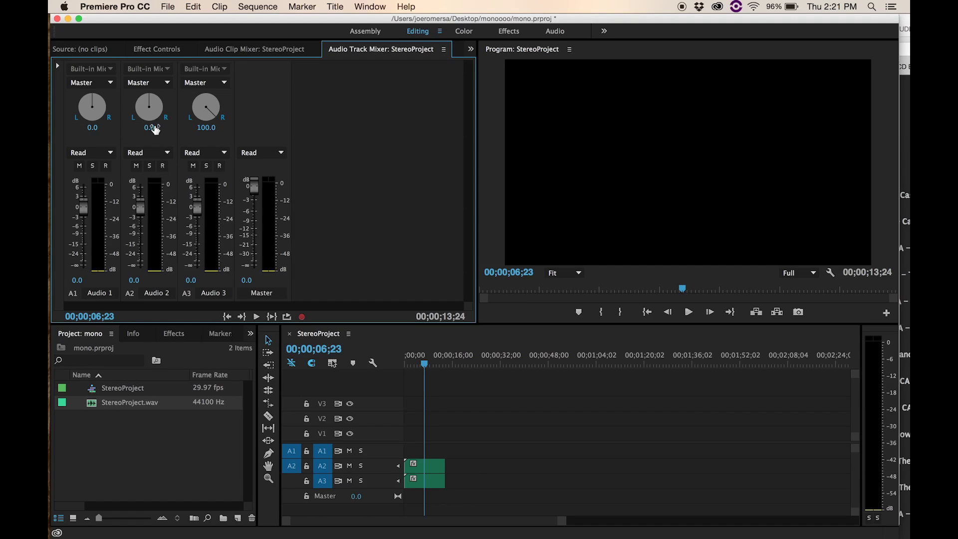
left_click(204, 129)
type("0")
key("Return")
key("space")
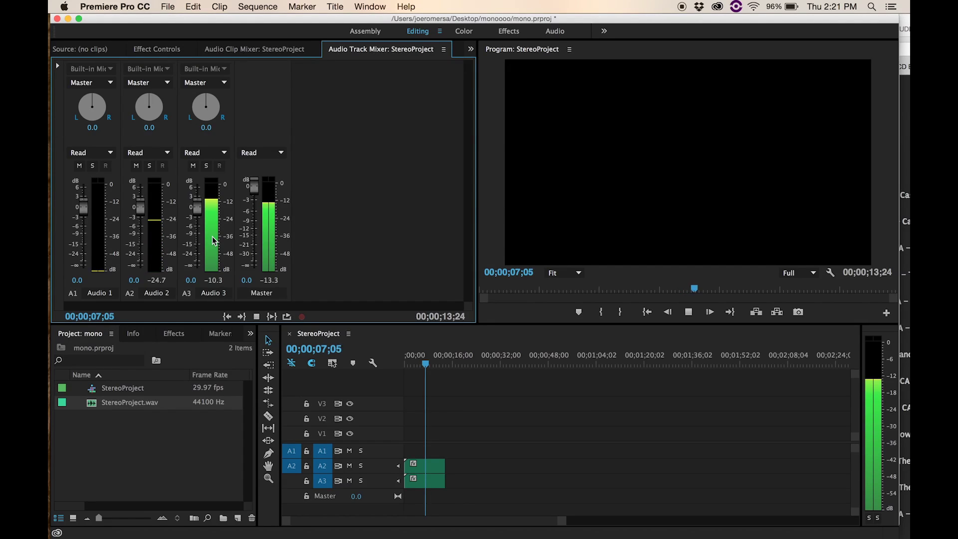
key("space")
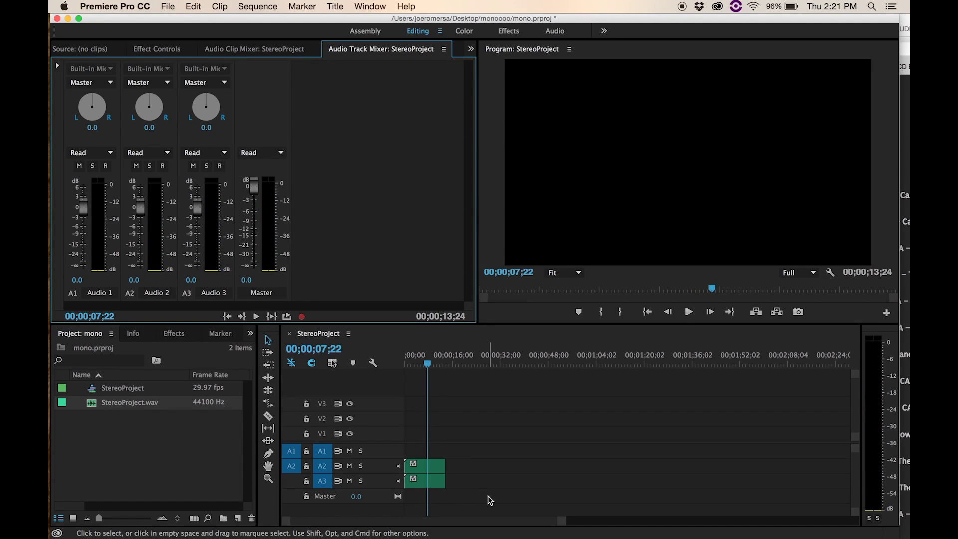
Play the sequence from the start while lowering Audio 2 to about -0.7 dB and Audio 3 to about -14.3 dB in the track mixer
left_click_drag(415, 364, 401, 369)
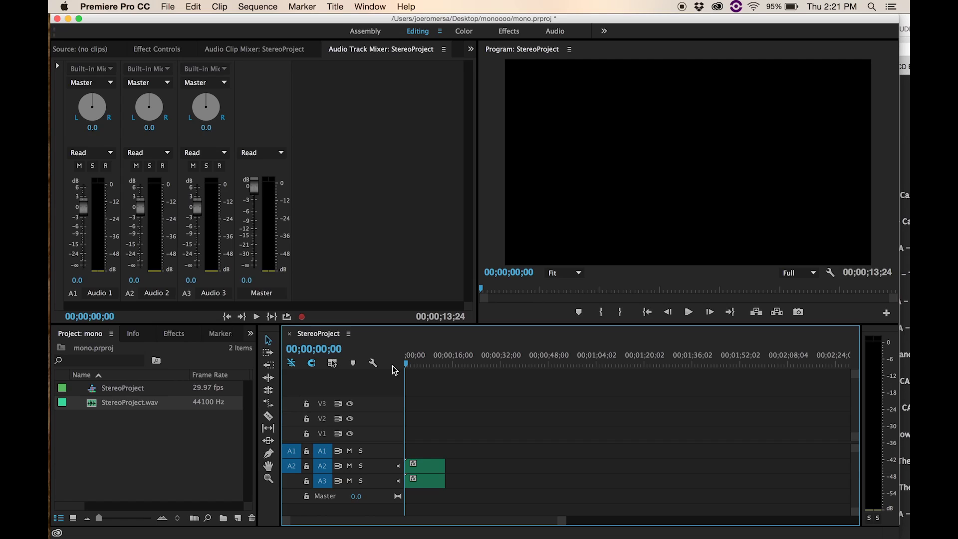
key("space")
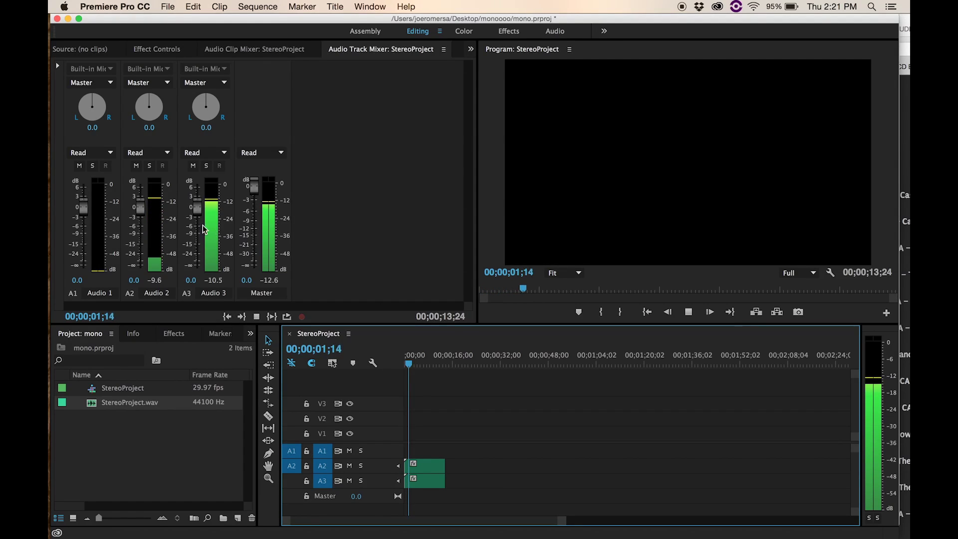
left_click_drag(140, 207, 198, 244)
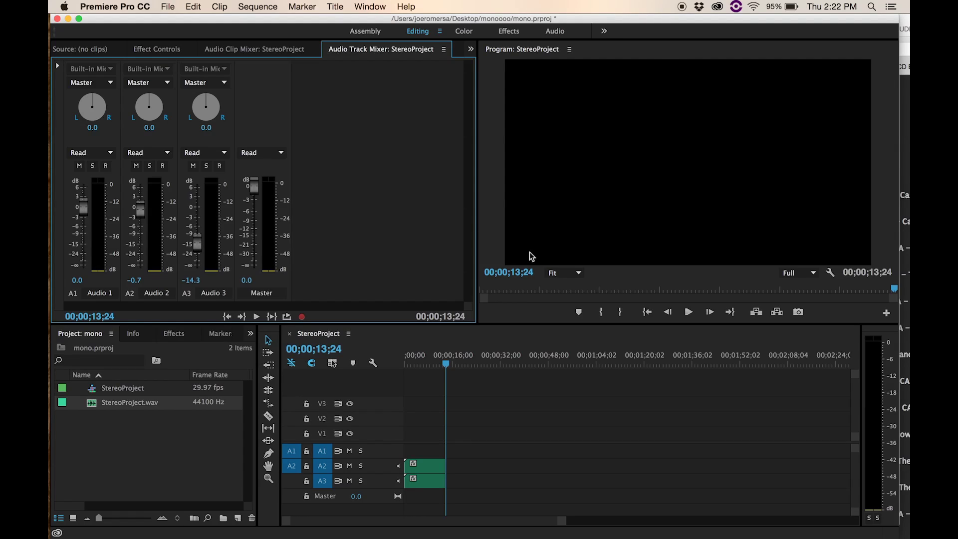
left_click_drag(438, 366, 425, 367)
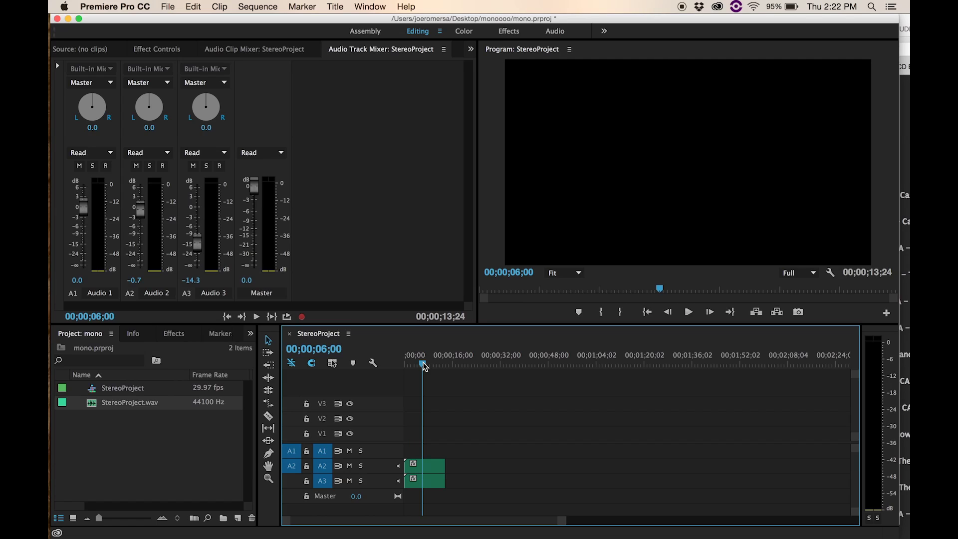
left_click(151, 437)
left_click(96, 407)
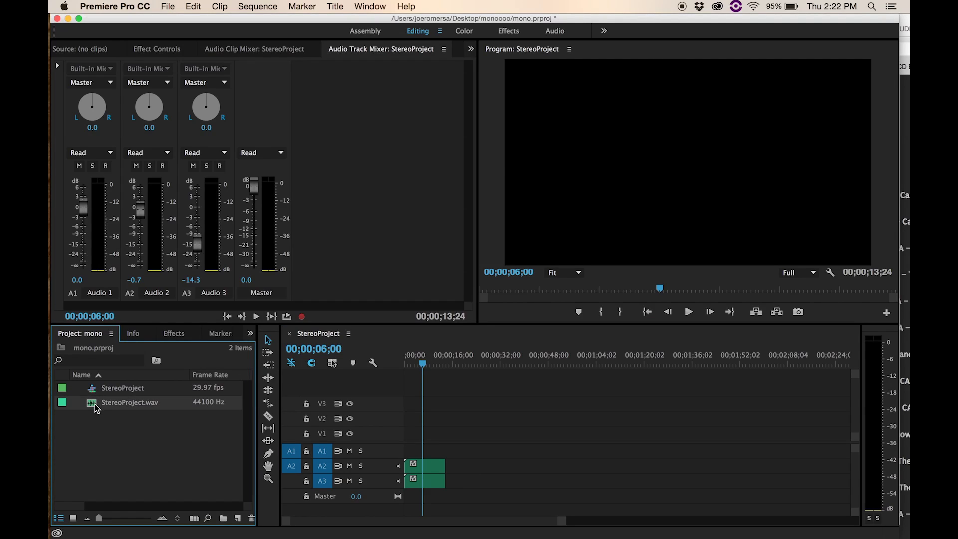
key("Delete")
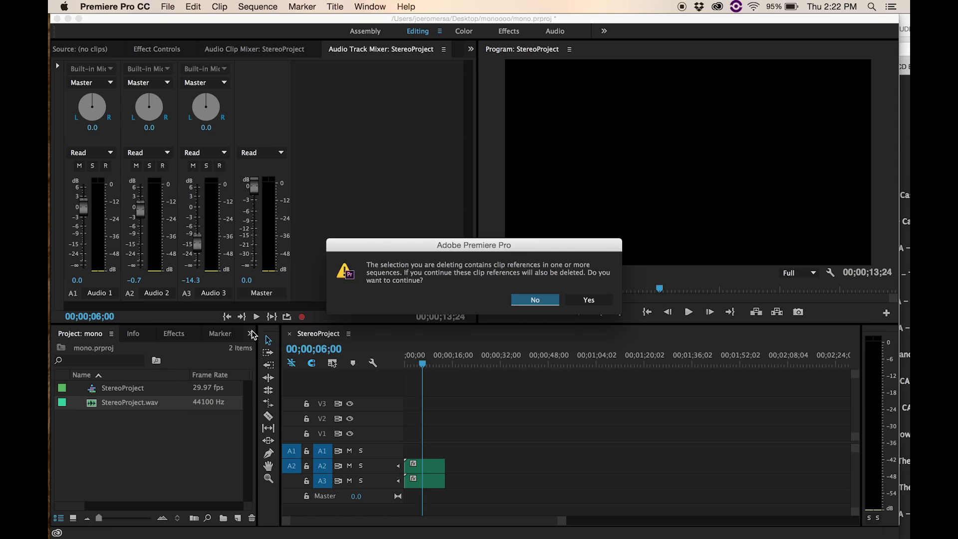
left_click(553, 302)
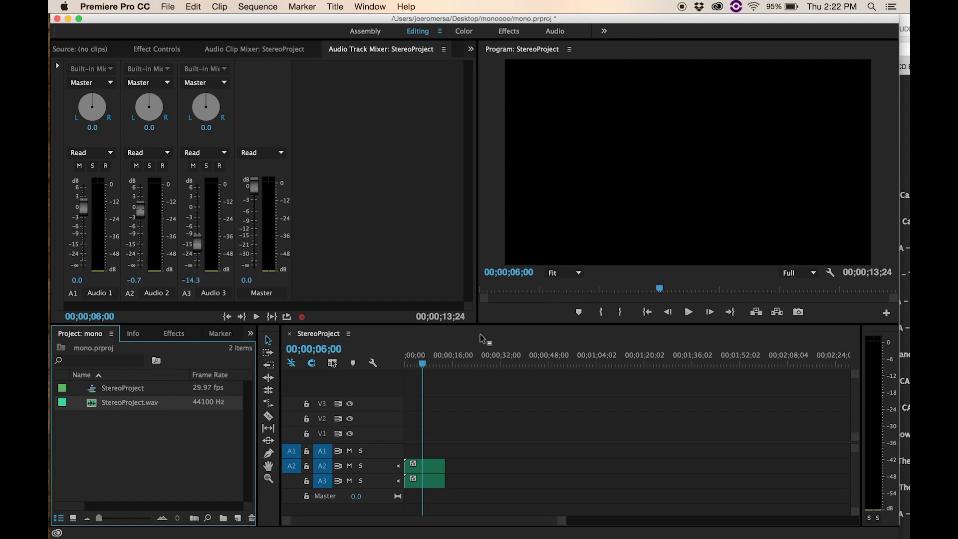
left_click(114, 6)
mouse_move(116, 40)
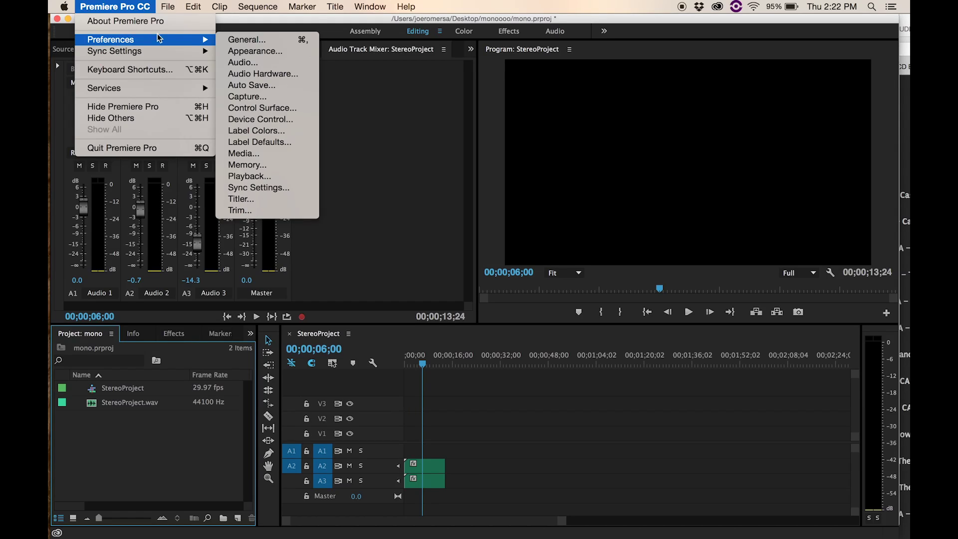
left_click(112, 7)
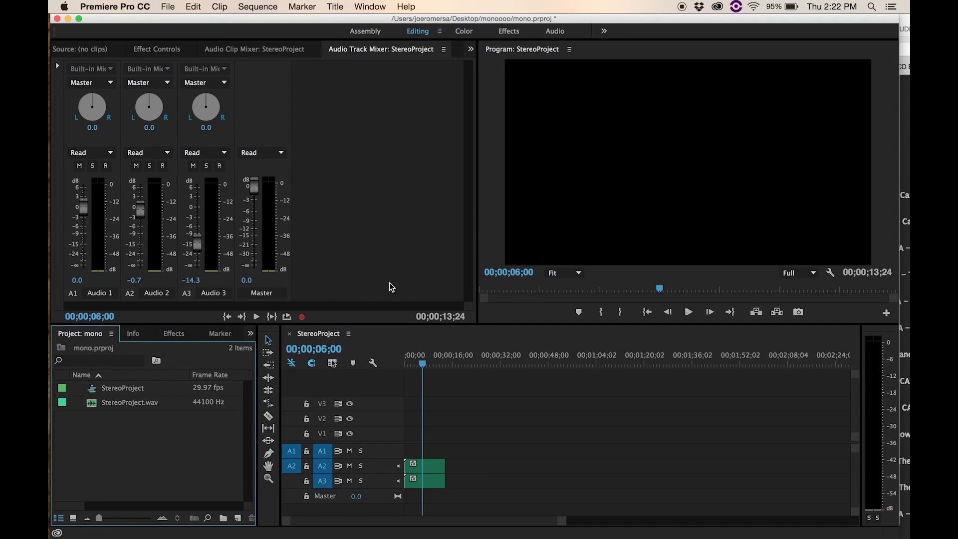